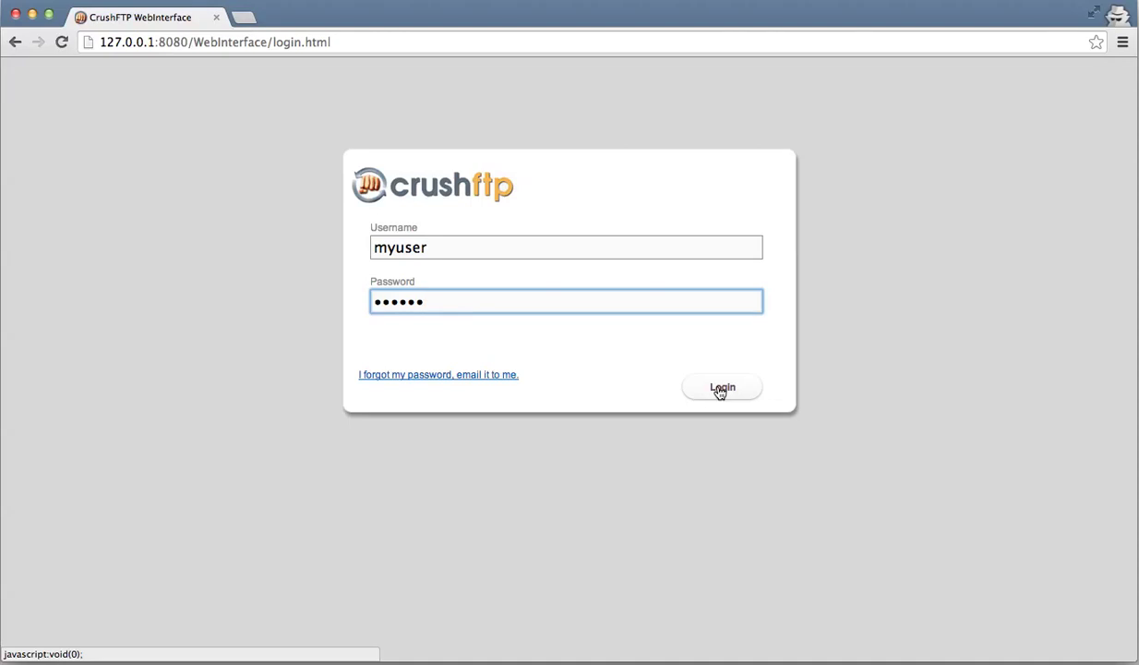
# - Log in with the filled-in credentials and move limited_admin_roles.png into the accounting folder
pyautogui.click(725, 389)
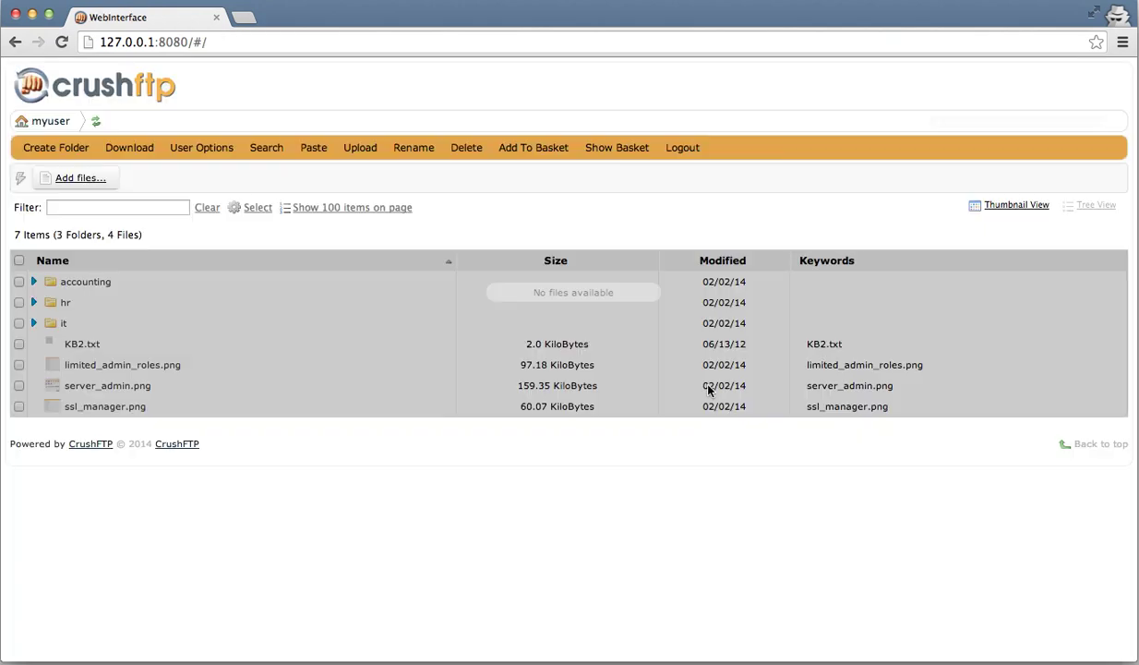
pyautogui.moveTo(120, 367)
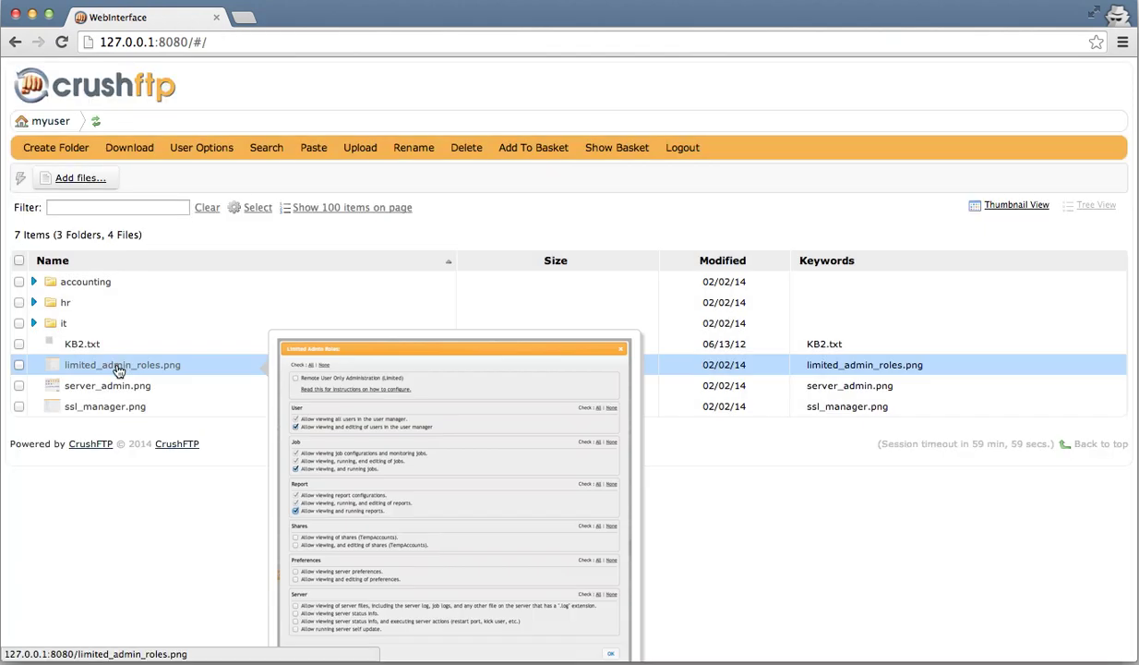
pyautogui.click(118, 369)
pyautogui.moveTo(118, 370); pyautogui.dragTo(92, 285)
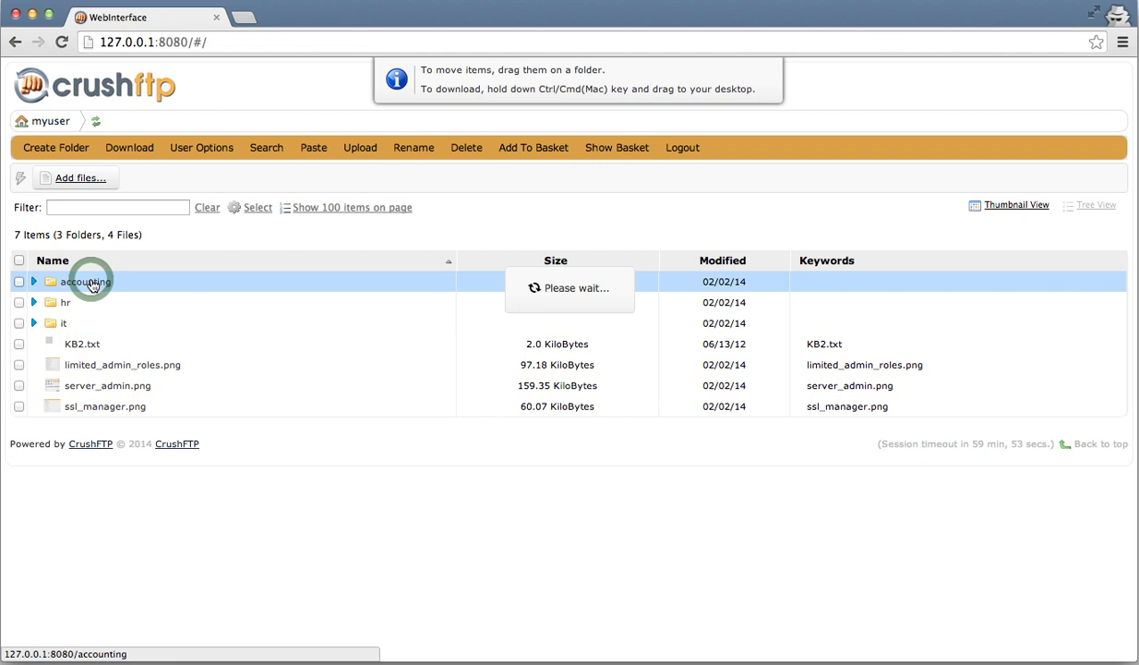
# - Check the contents of the accounting folder, and preview the remaining files in the home folder
pyautogui.click(92, 286)
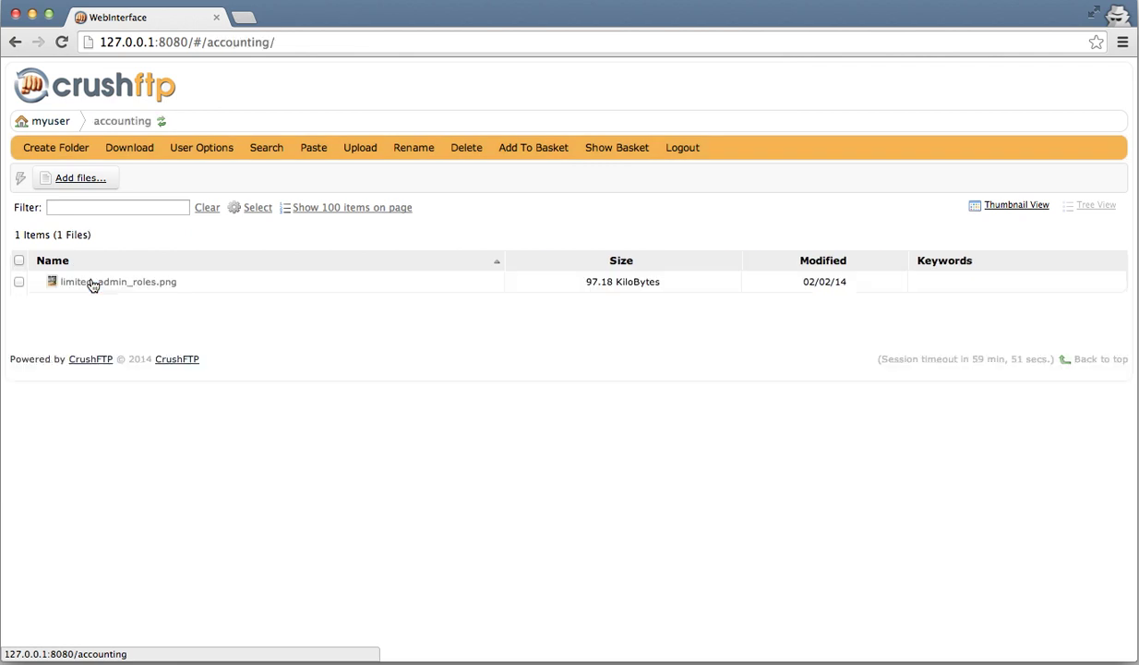
pyautogui.click(65, 123)
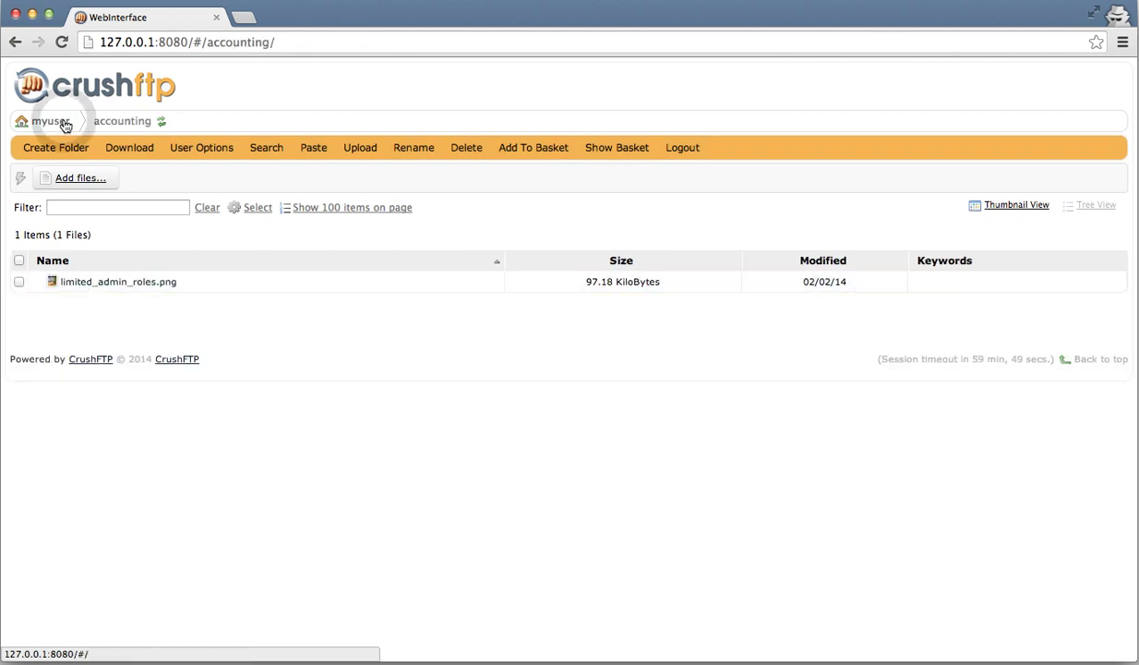
pyautogui.moveTo(111, 345)
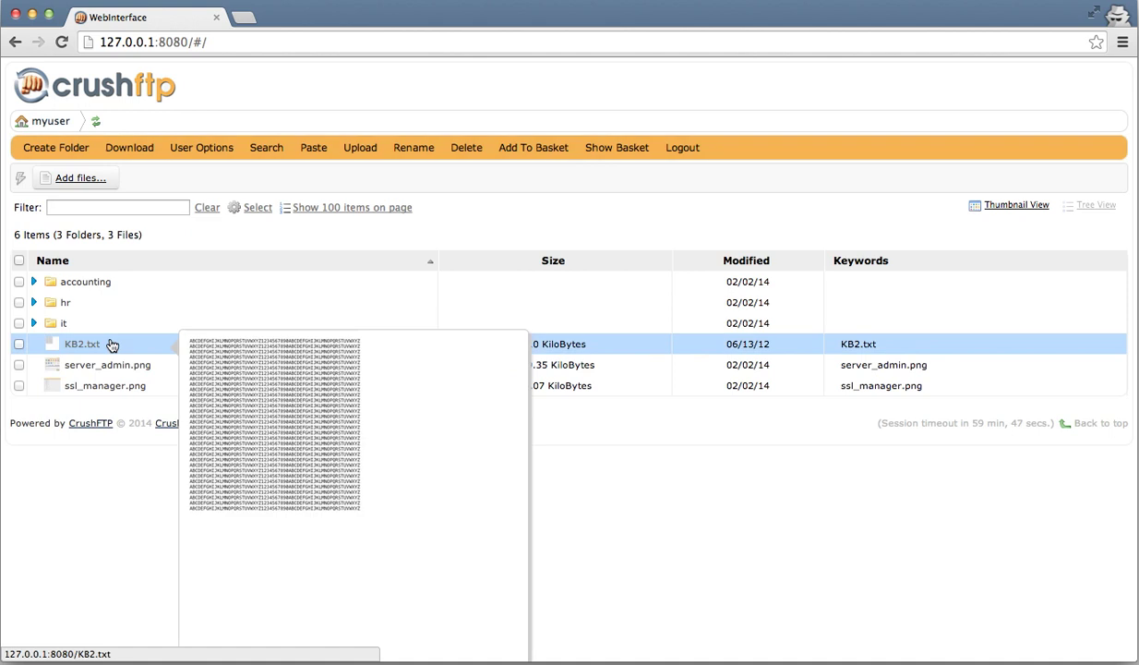
pyautogui.moveTo(113, 369)
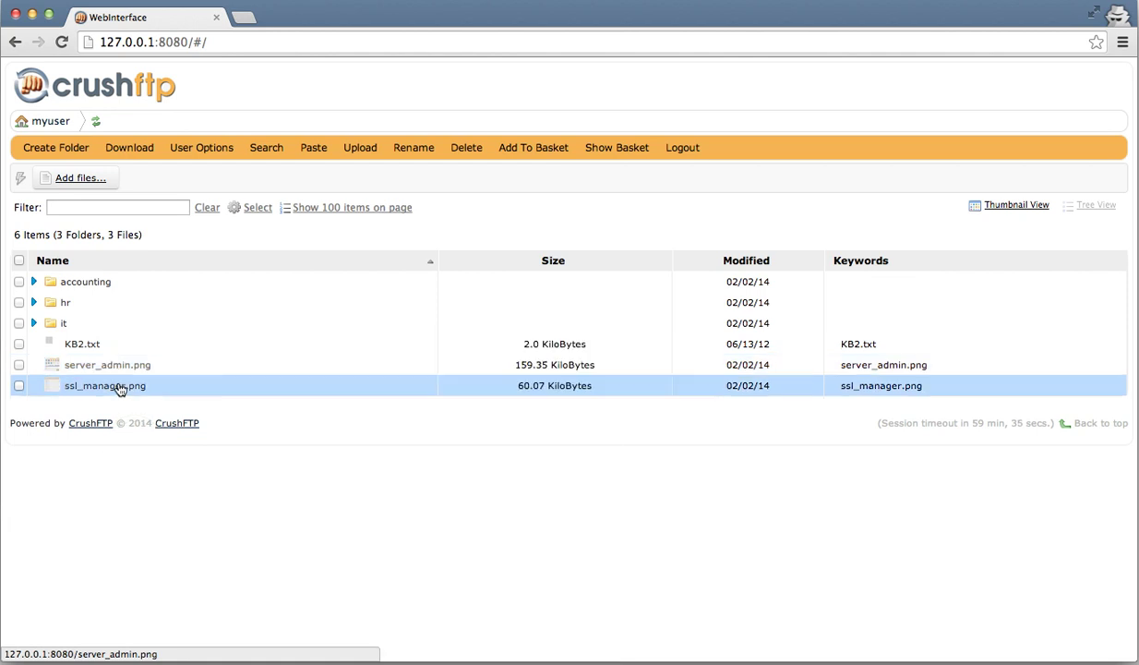
pyautogui.click(120, 389)
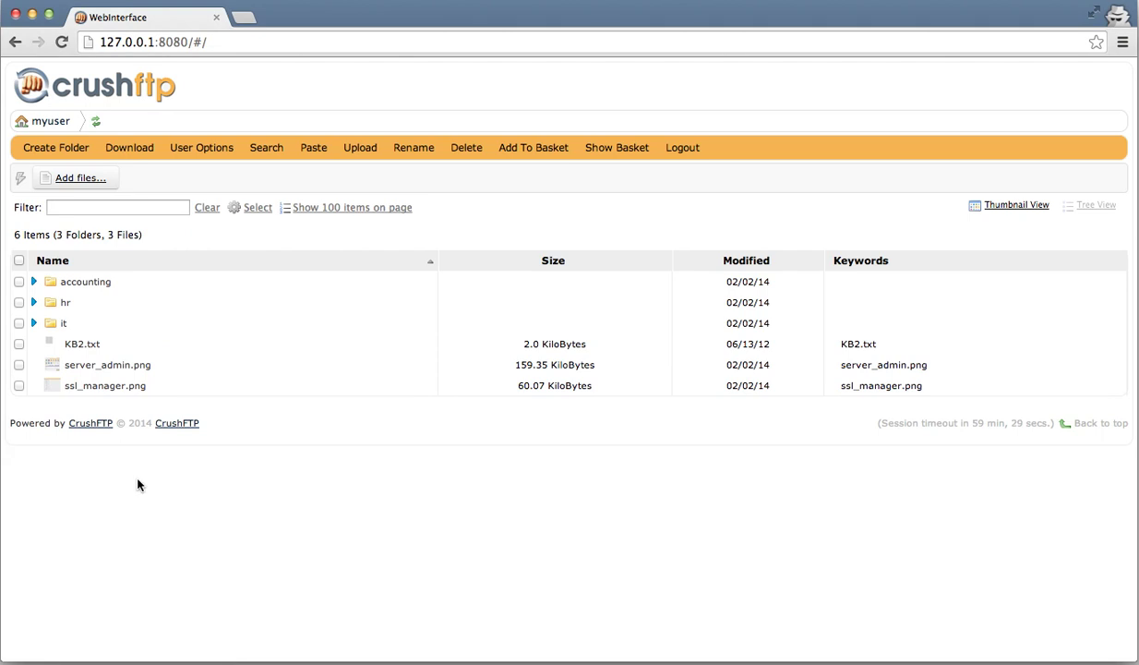
# - Rename server_admin.png in the home folder as server_admin2.png
pyautogui.click(96, 369)
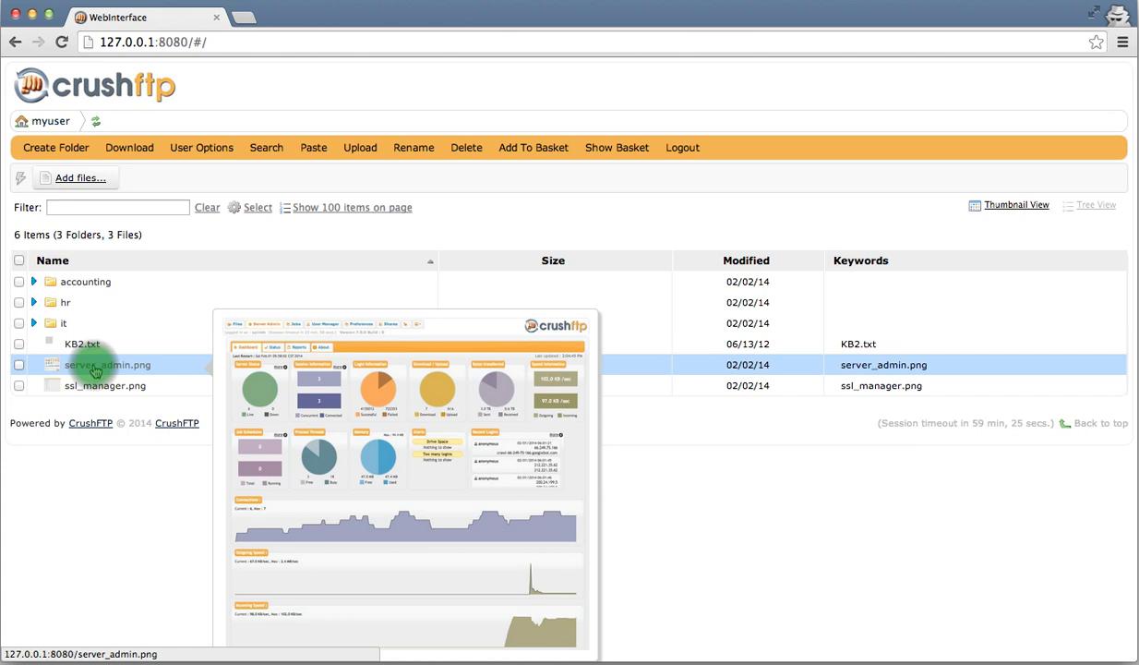
pyautogui.rightClick(96, 369)
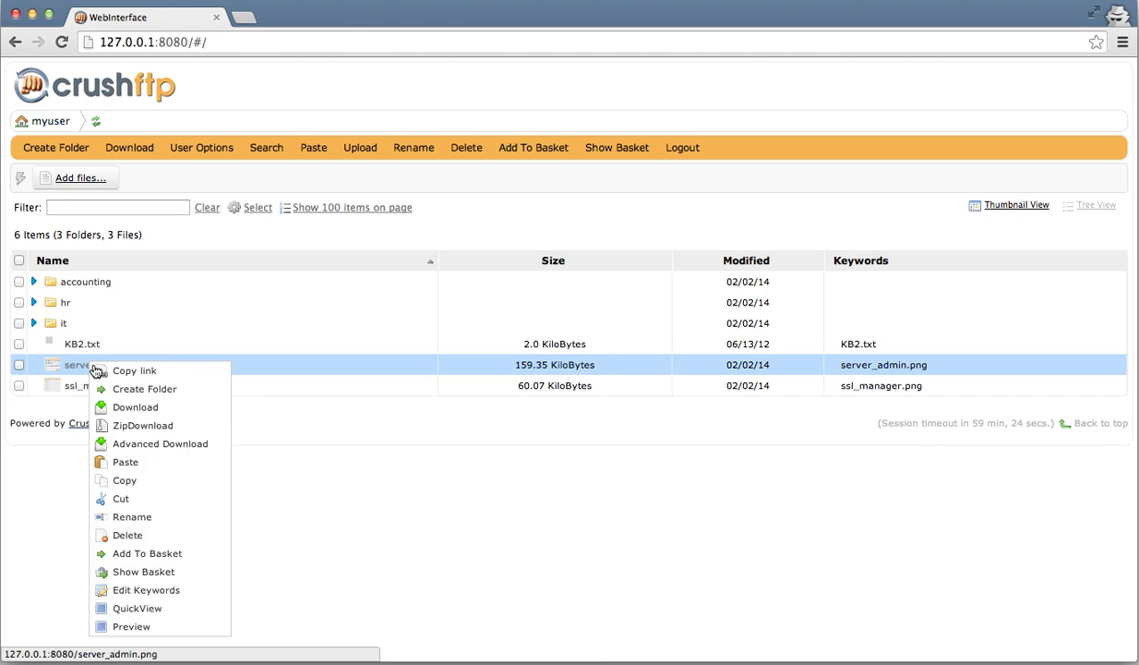
pyautogui.click(159, 543)
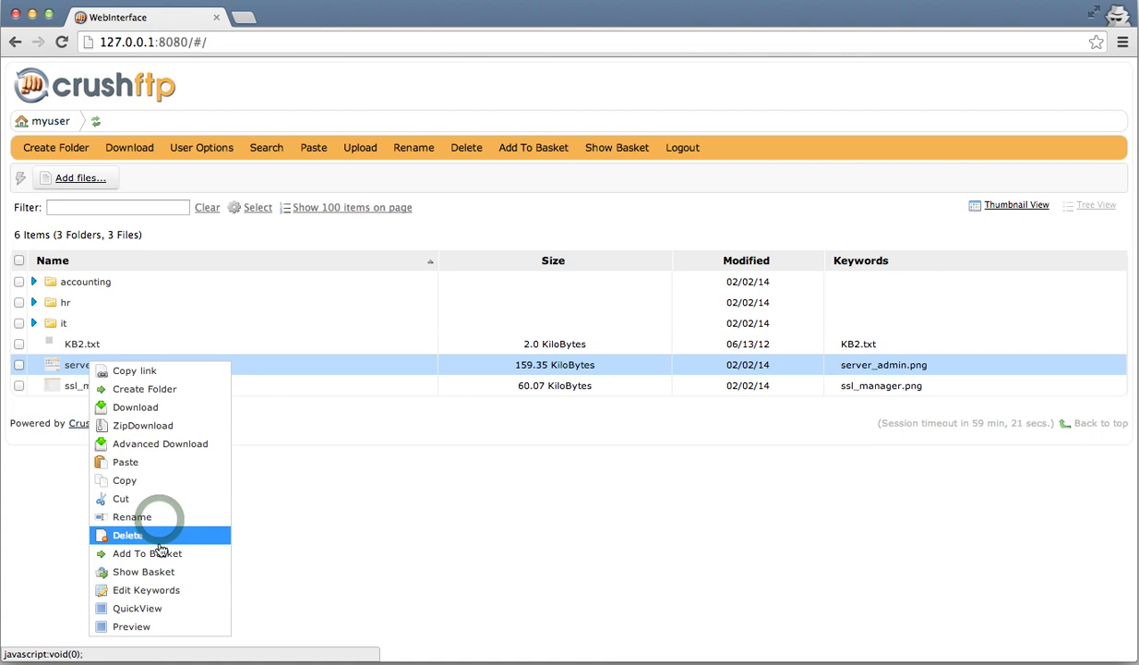
pyautogui.click(159, 518)
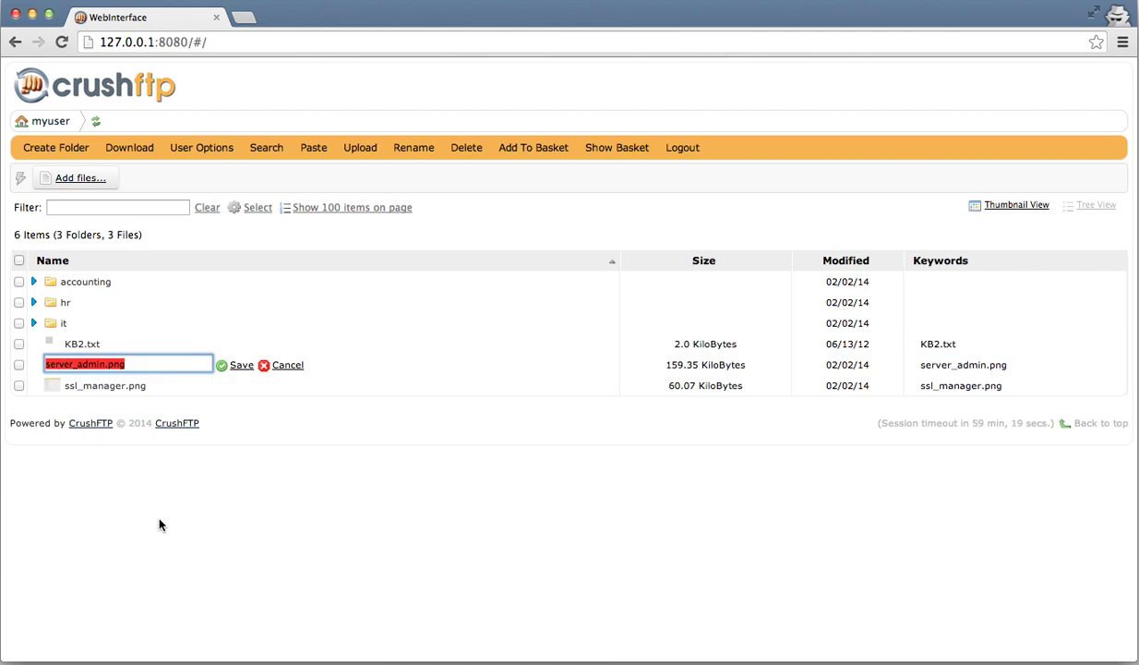
pyautogui.click(104, 364)
pyautogui.write('2')
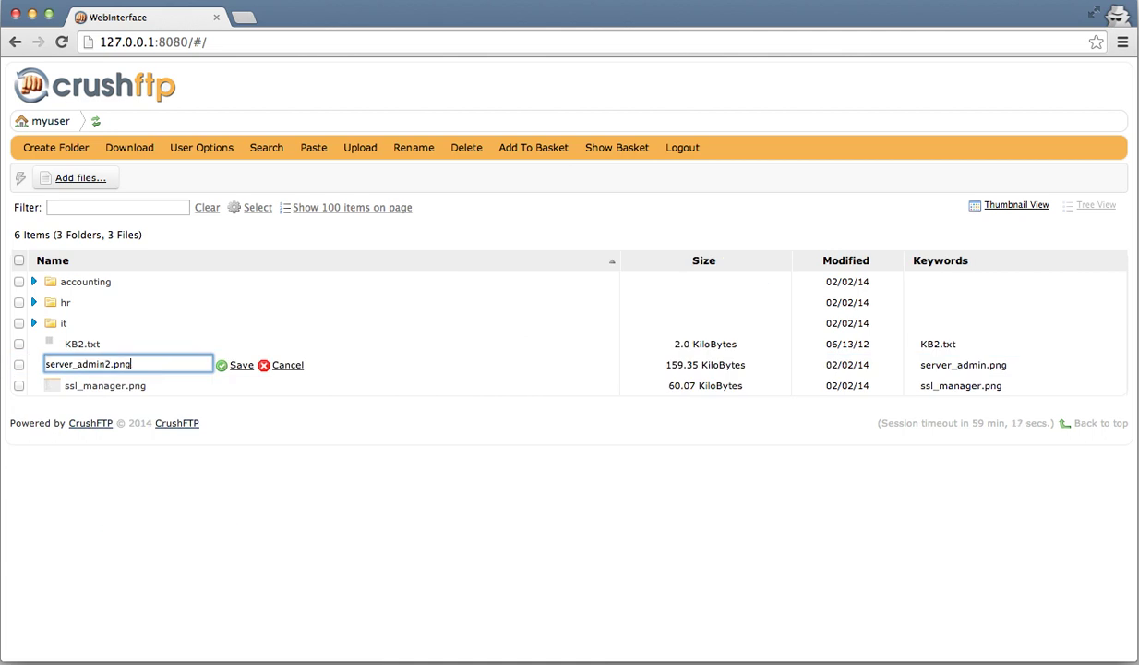
pyautogui.press('Return')
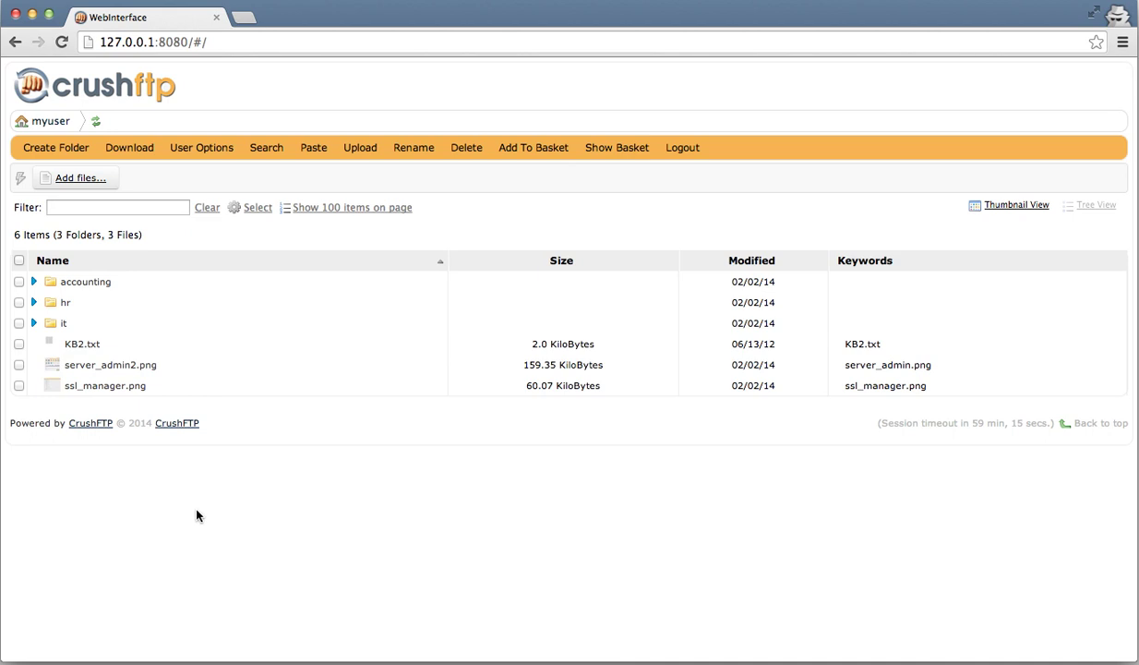
# - Copy KB2.txt from the home folder and paste it into the hr folder
pyautogui.click(74, 349)
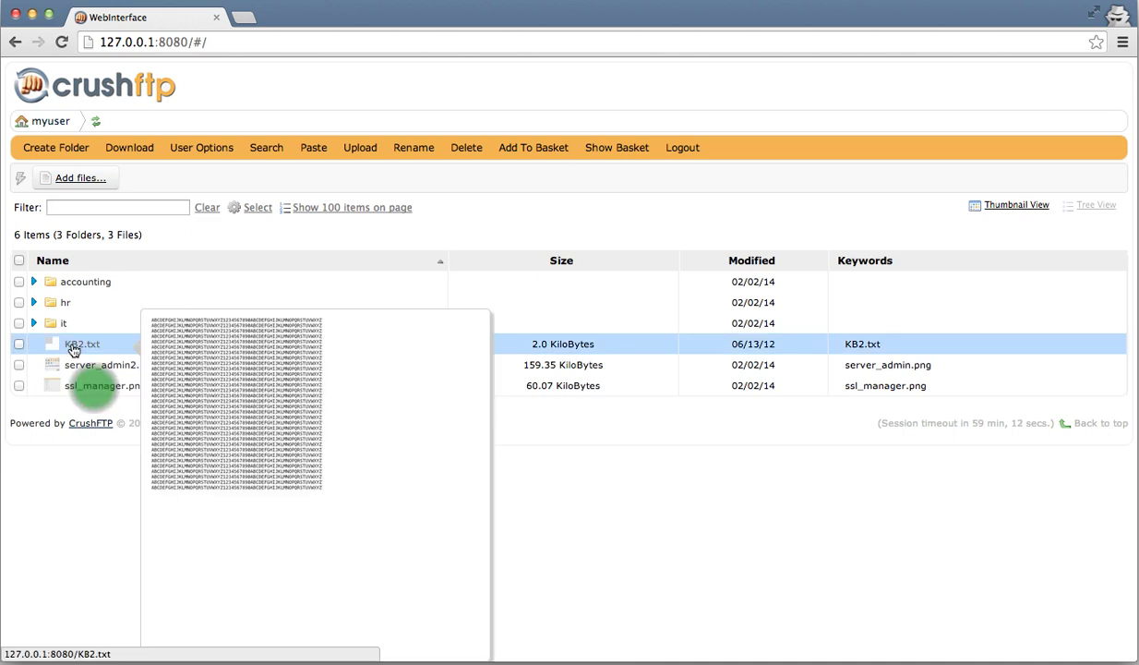
pyautogui.rightClick(74, 349)
pyautogui.click(124, 466)
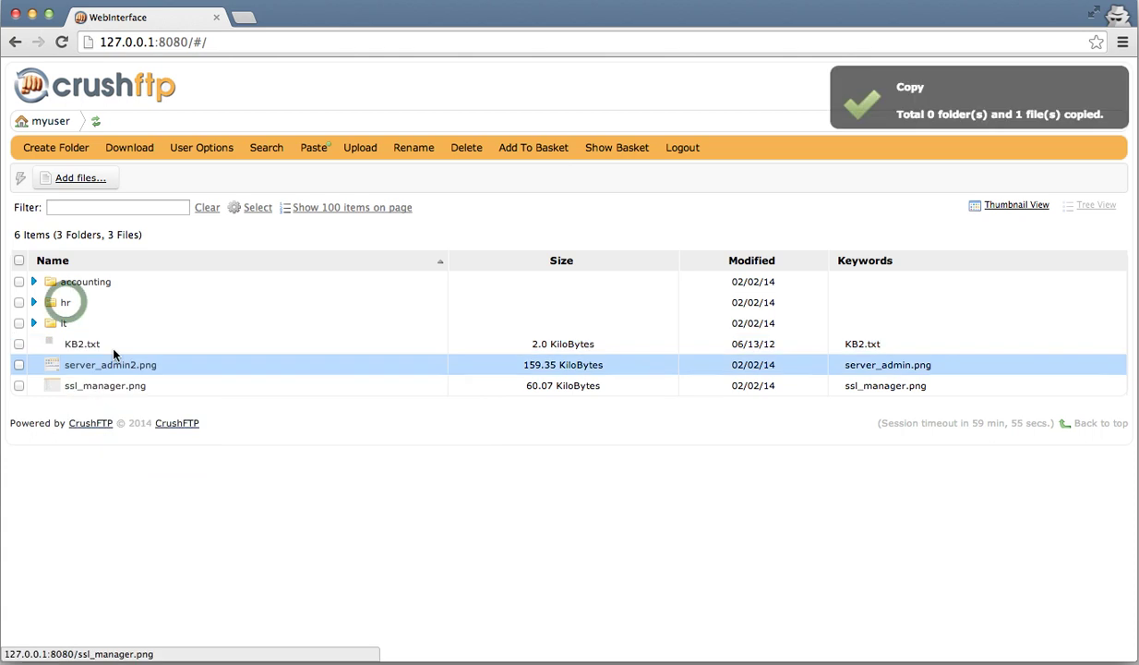
pyautogui.click(67, 304)
pyautogui.click(66, 303)
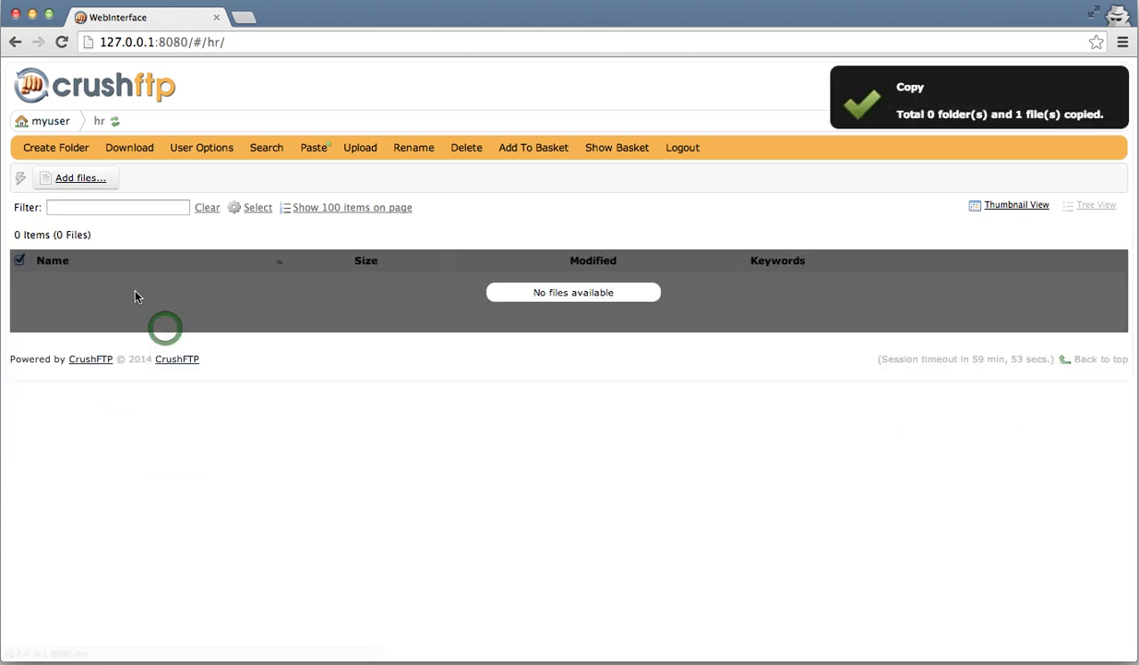
pyautogui.rightClick(135, 294)
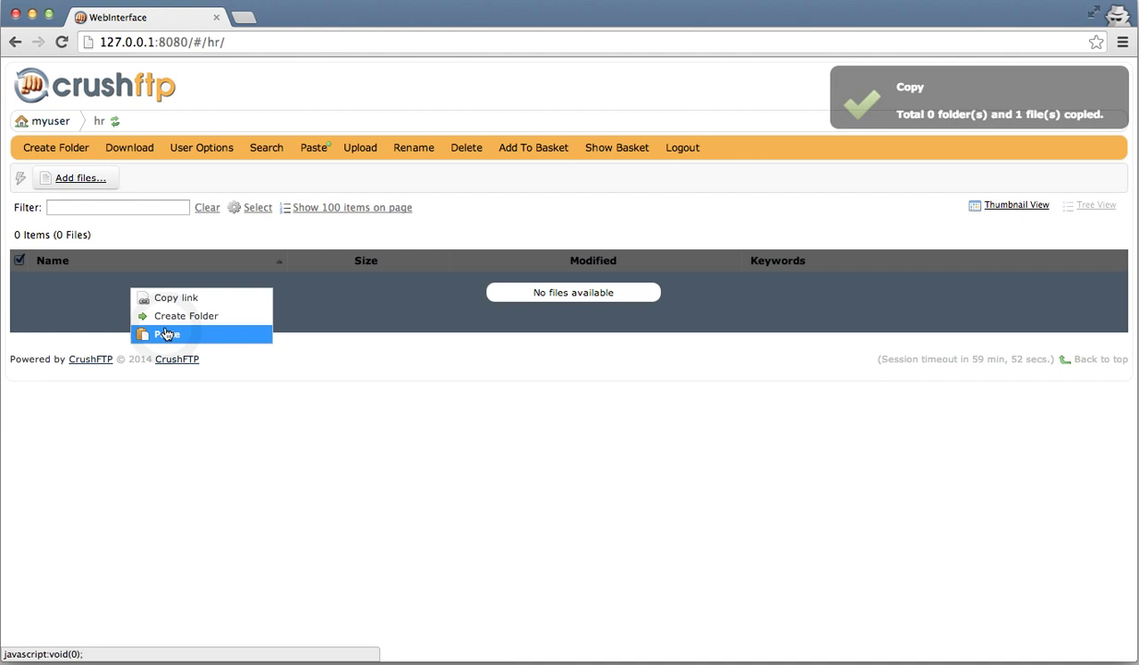
pyautogui.click(166, 333)
# - Cut server_admin2.png from the home folder and paste it into the it folder
pyautogui.click(53, 122)
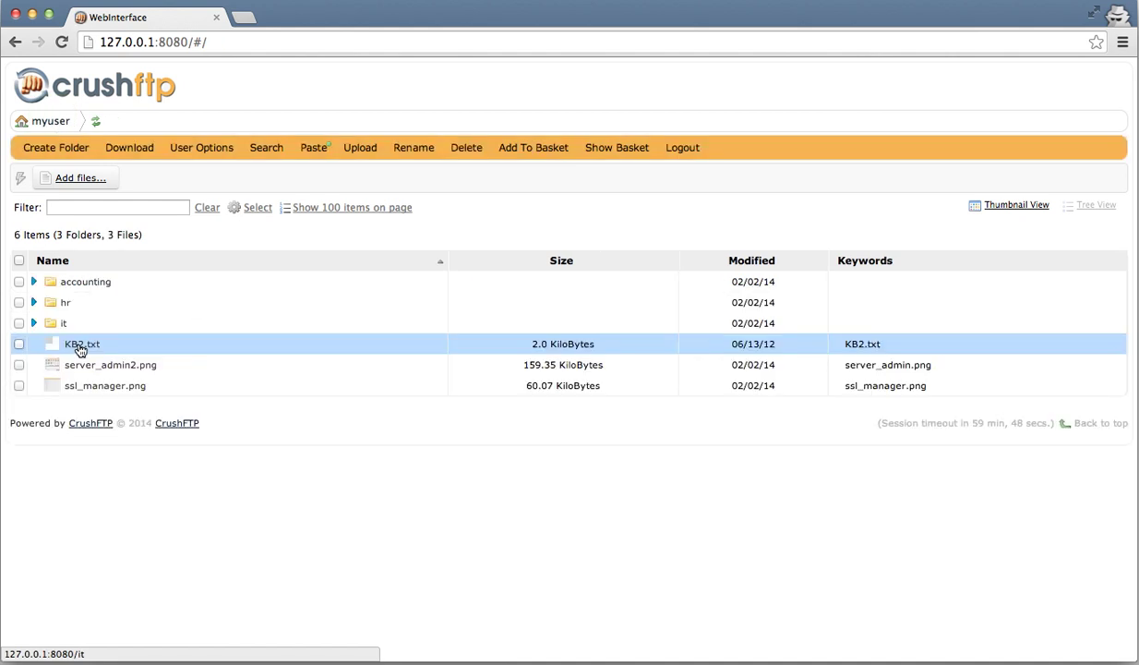
pyautogui.moveTo(100, 371)
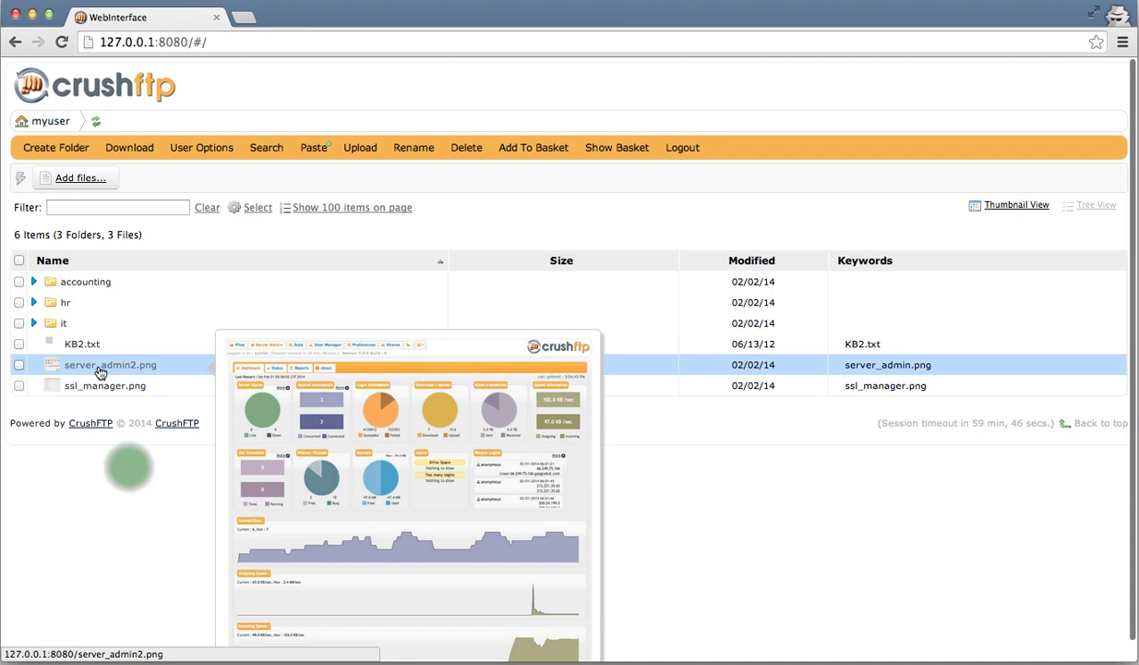
pyautogui.rightClick(89, 364)
pyautogui.click(129, 483)
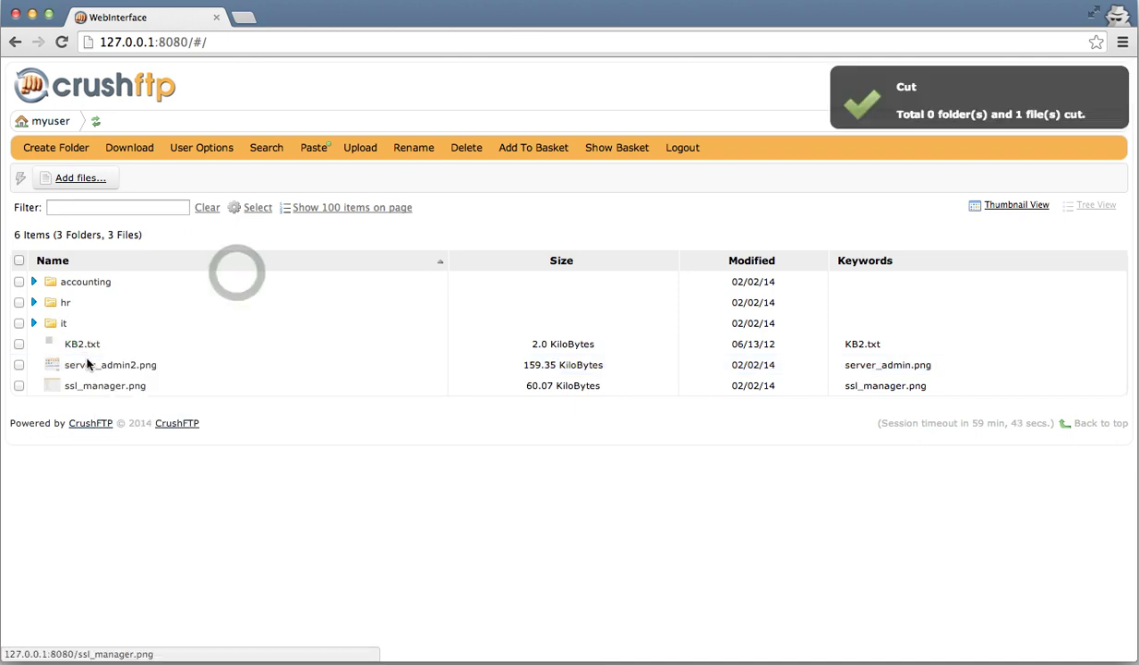
pyautogui.click(63, 322)
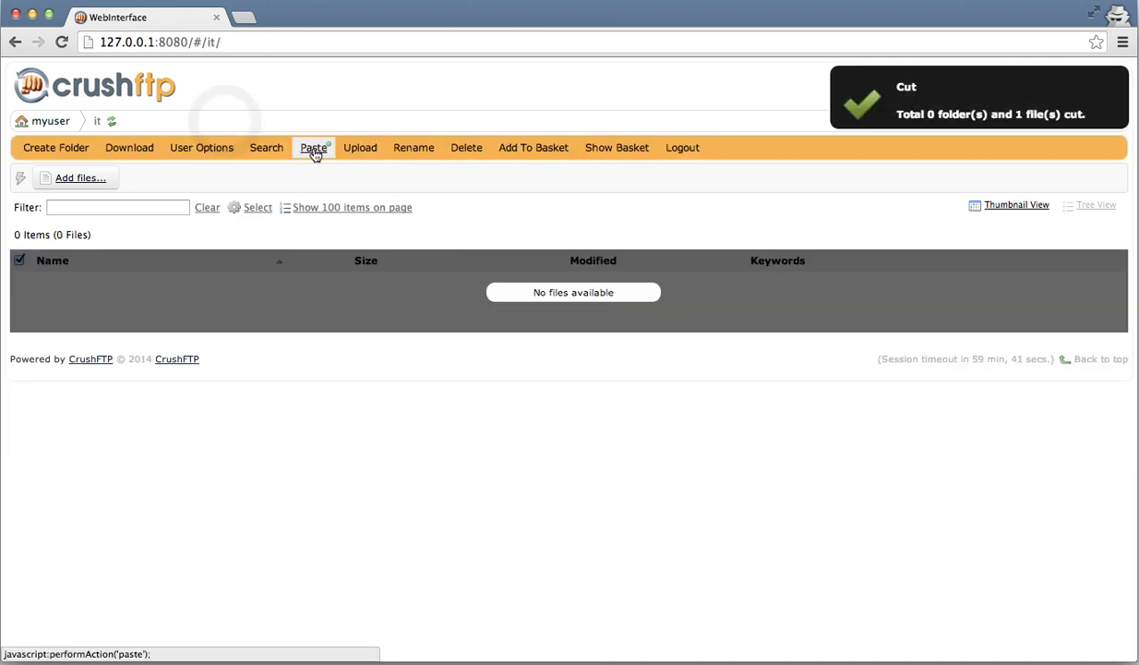
pyautogui.click(314, 150)
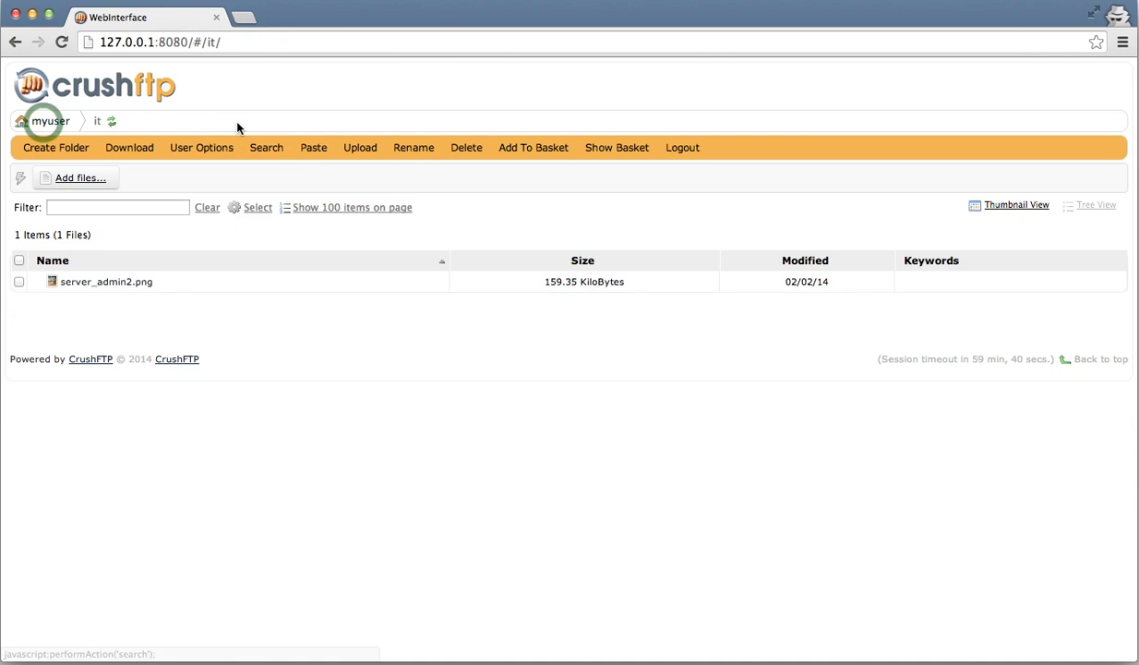
# - View the home folder's files enlarged, going from KB2.txt to ssl_manager.png, and close the viewer
pyautogui.click(43, 124)
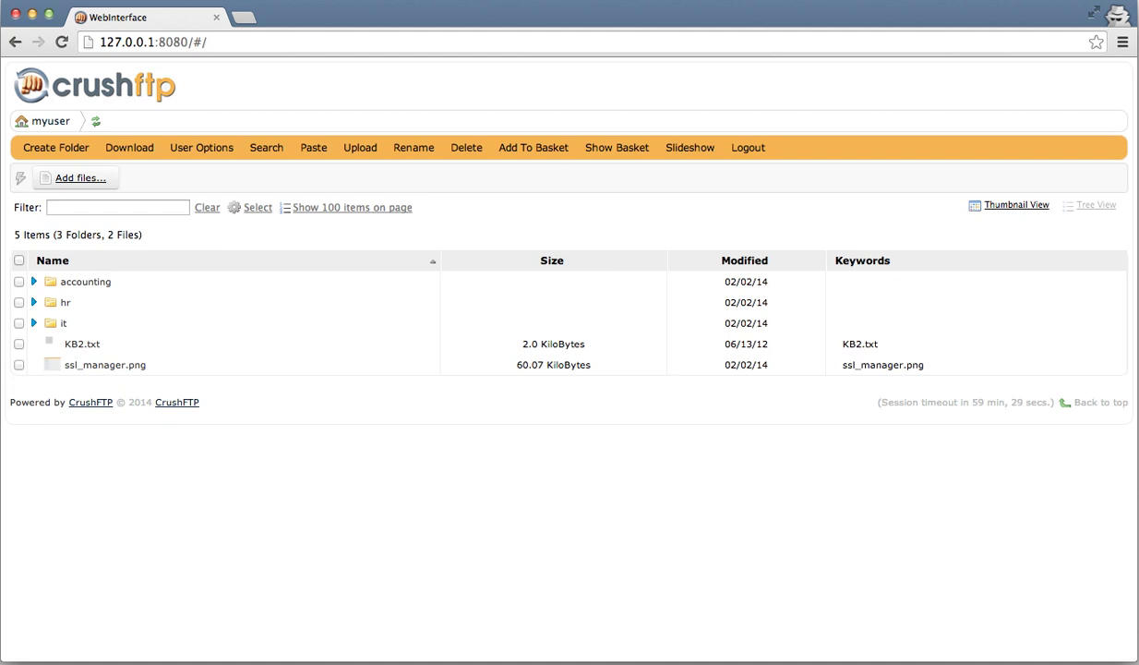
pyautogui.click(83, 343)
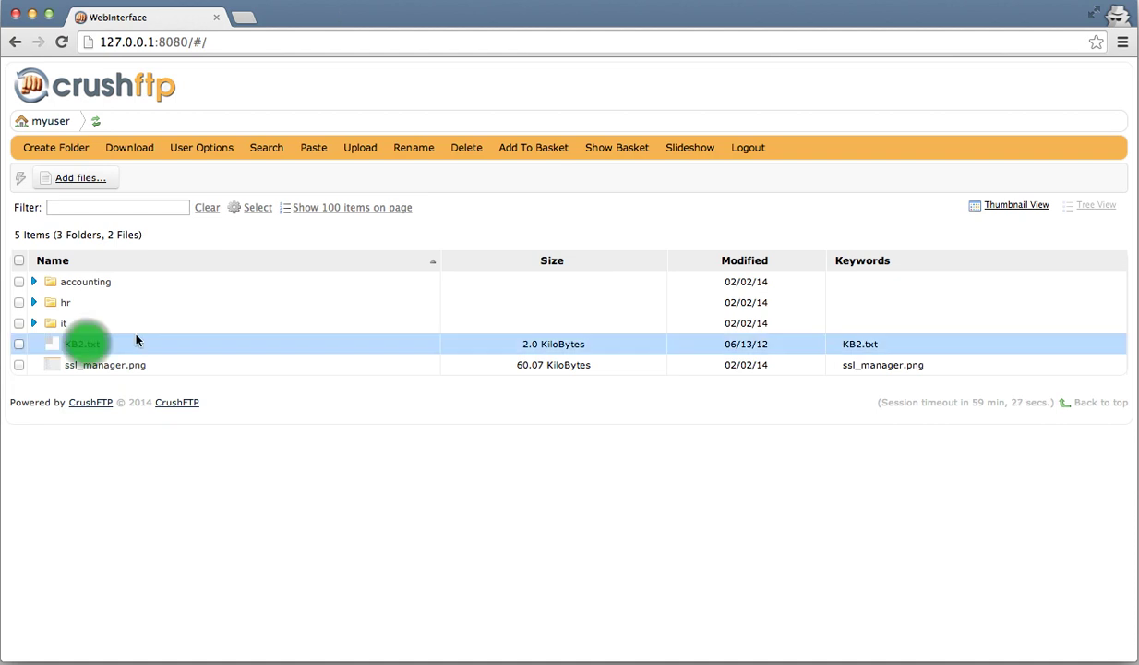
pyautogui.rightClick(85, 346)
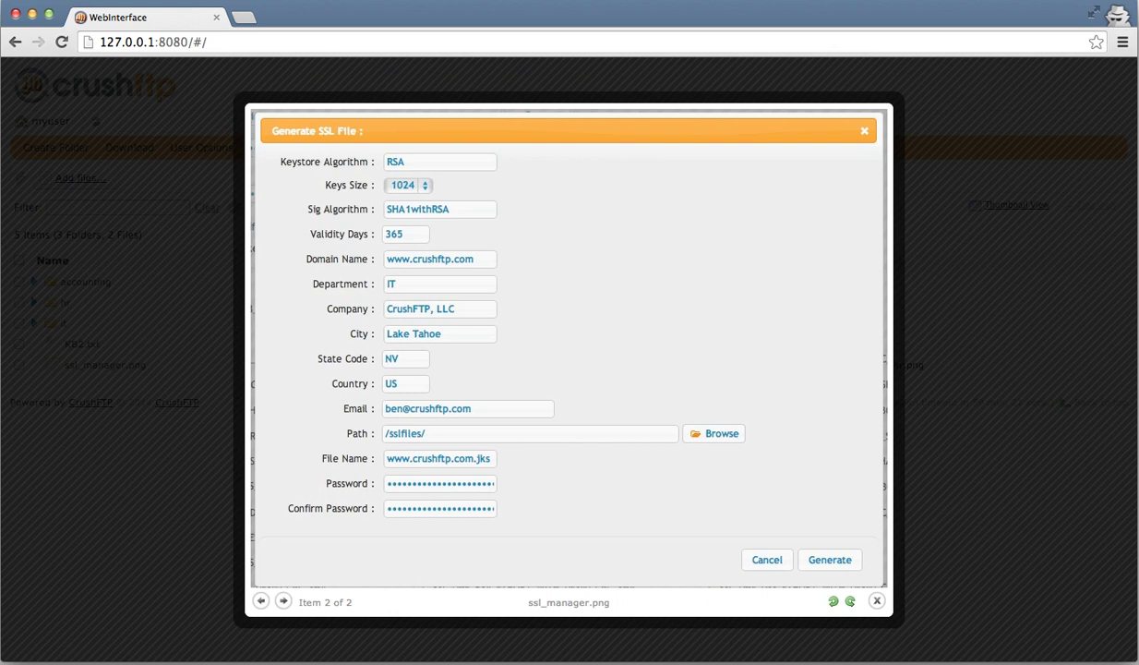
pyautogui.press('Right')
pyautogui.click(186, 503)
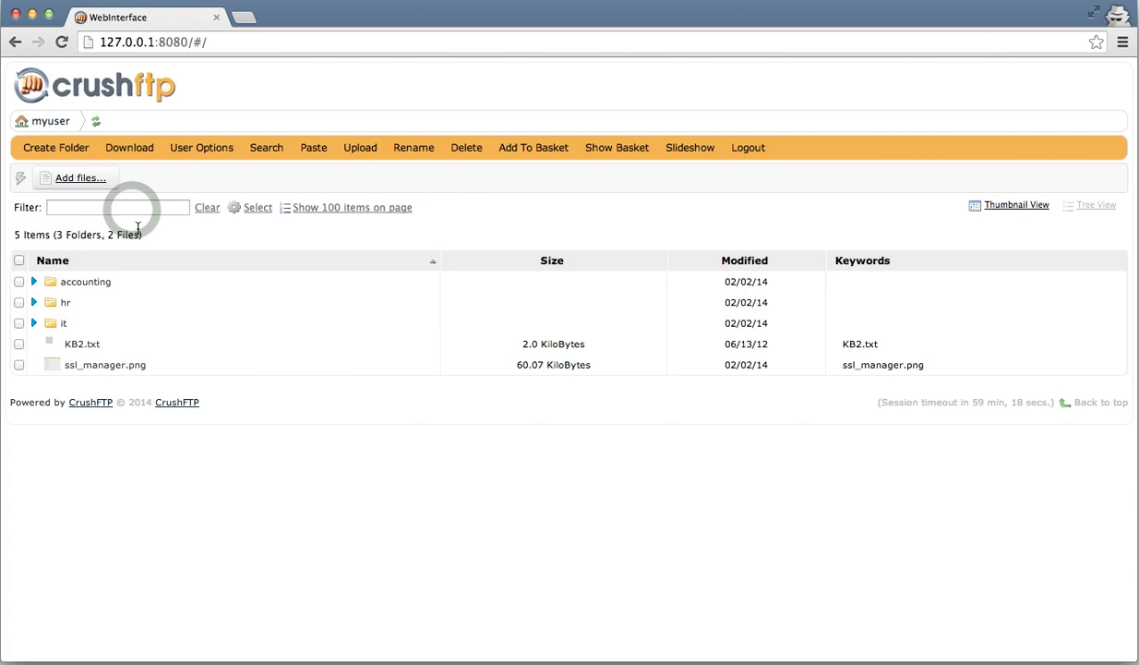
# - Filter the home folder's file list by "ssl" and clear the filter again
pyautogui.click(132, 208)
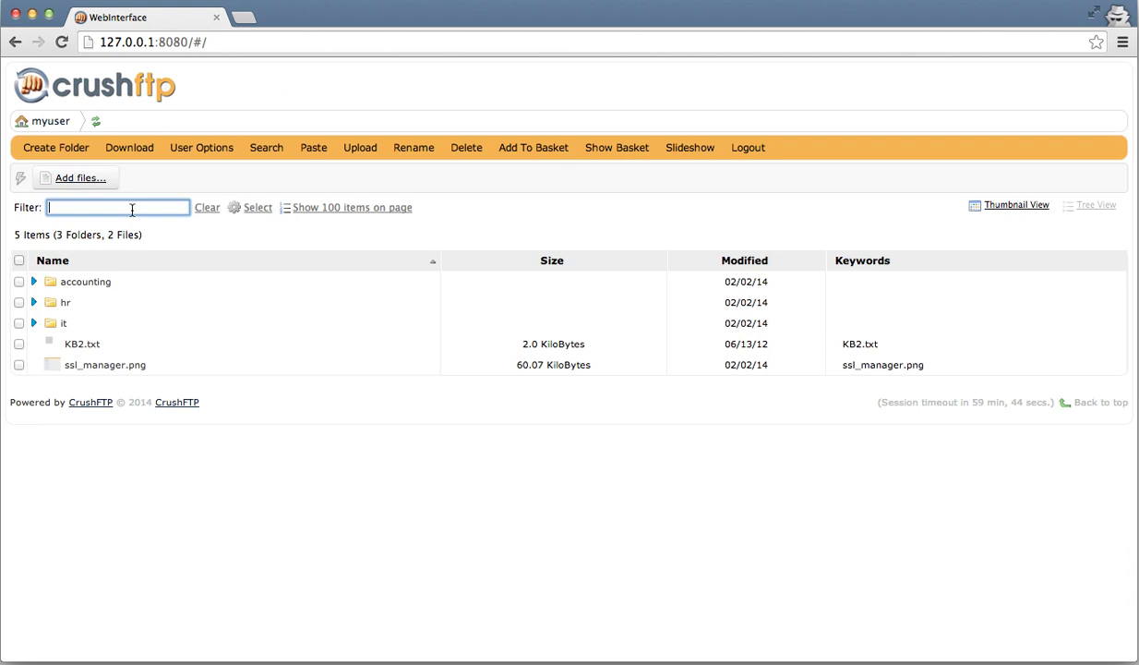
pyautogui.write('ssl')
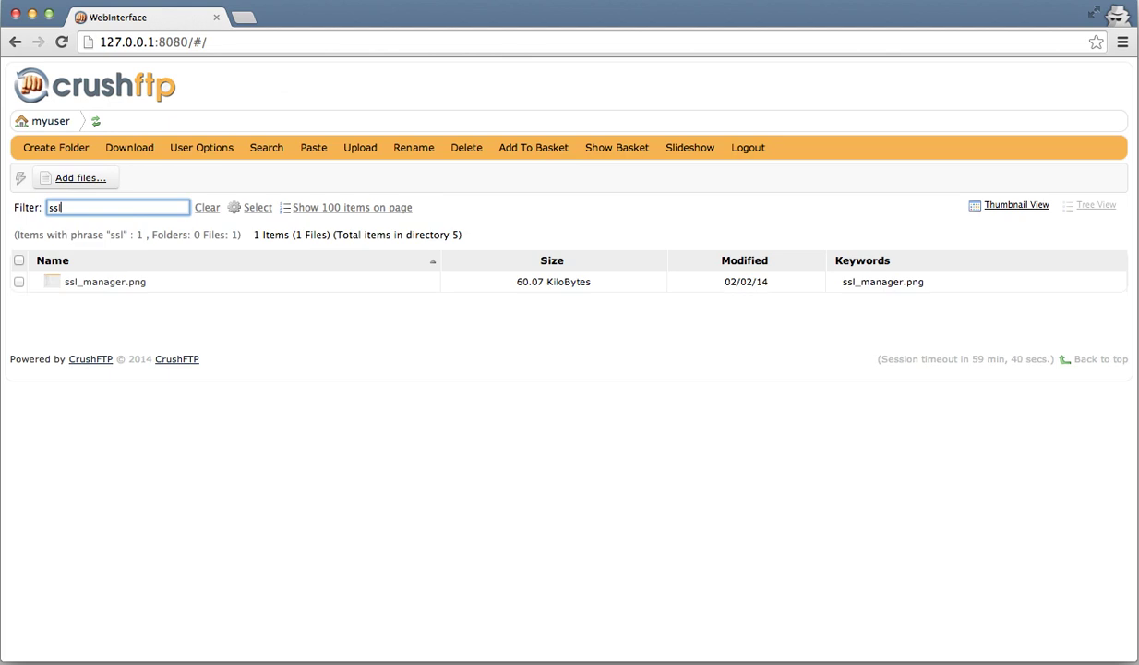
pyautogui.press('BackSpace')
pyautogui.press('BackSpace')
pyautogui.press('BackSpace')
# - Search for files with the keyword "limited", preview limited_admin_roles.png in the results, and return to the home folder
pyautogui.click(260, 157)
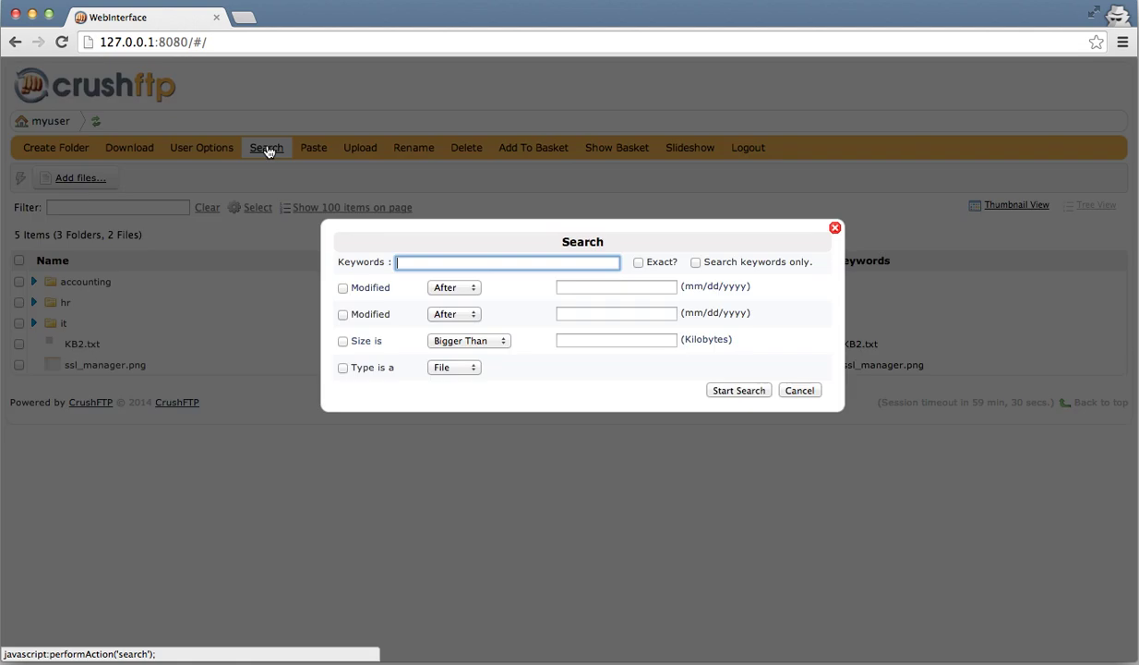
pyautogui.write('limited')
pyautogui.press('Return')
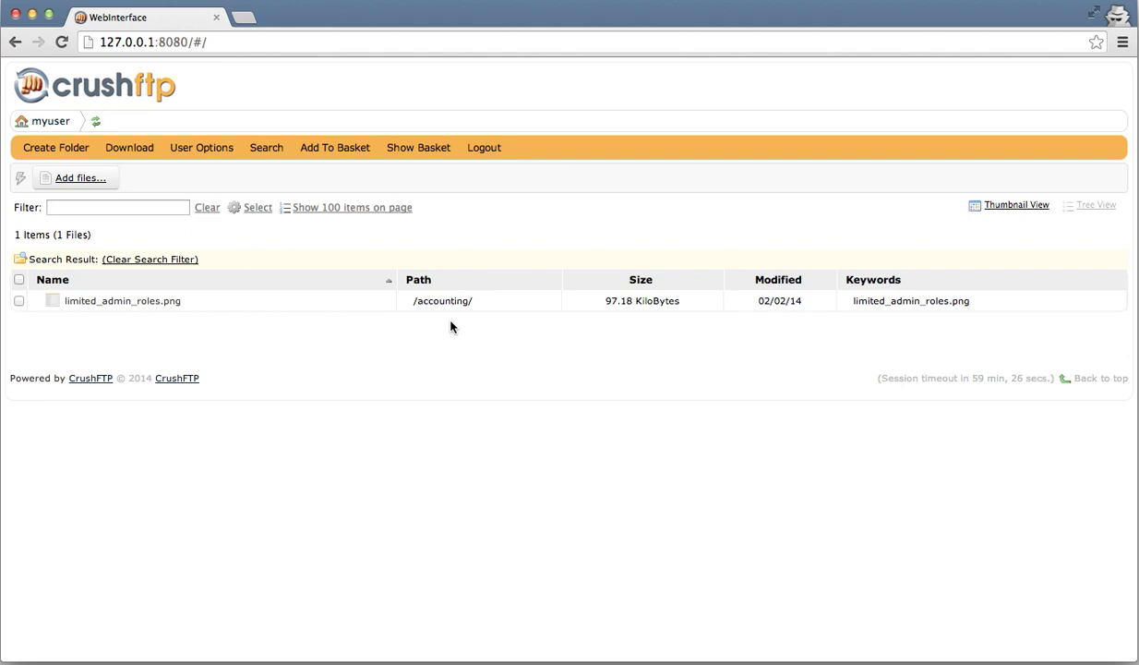
pyautogui.moveTo(125, 303)
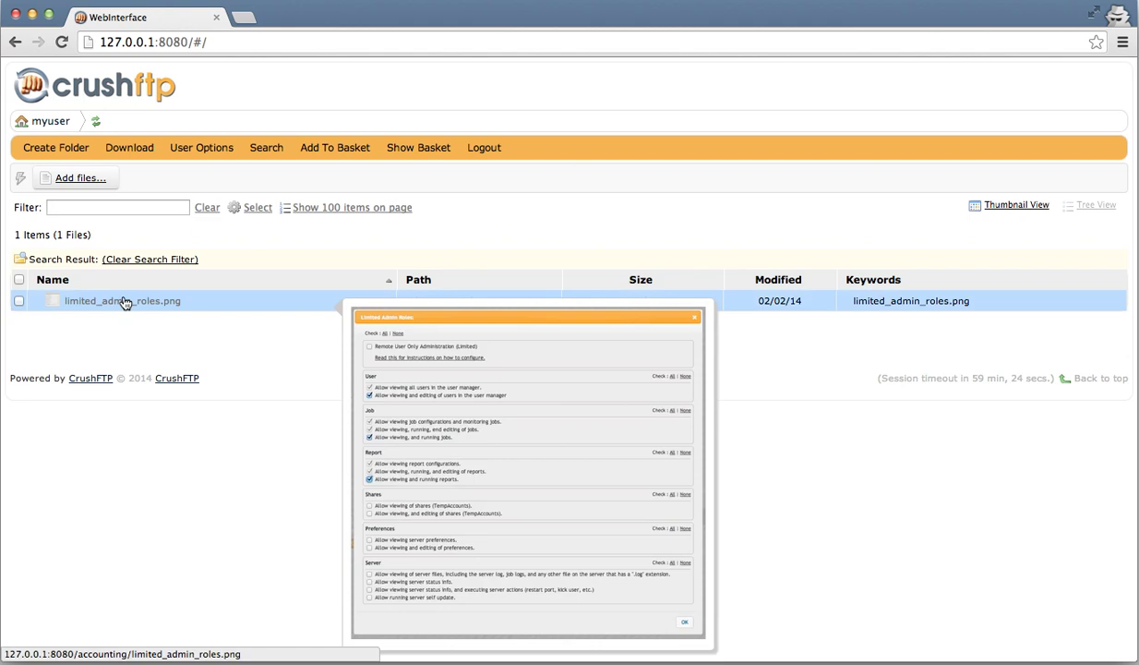
pyautogui.click(64, 123)
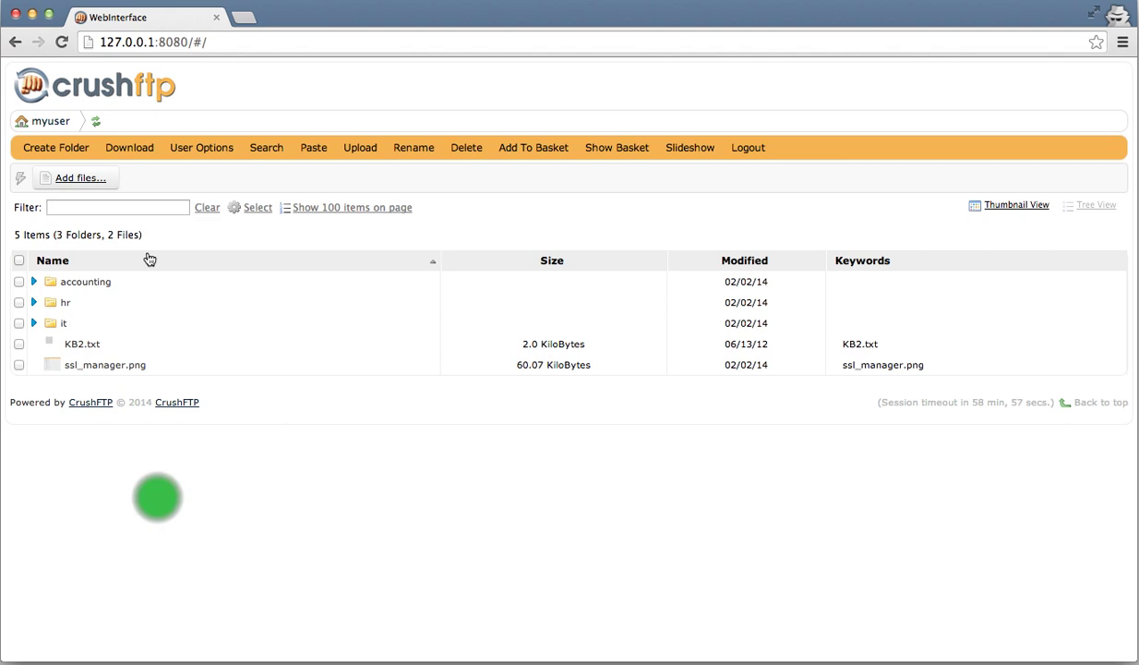
# - Replace the keywords of KB2.txt in the home folder with "house garage"
pyautogui.rightClick(90, 348)
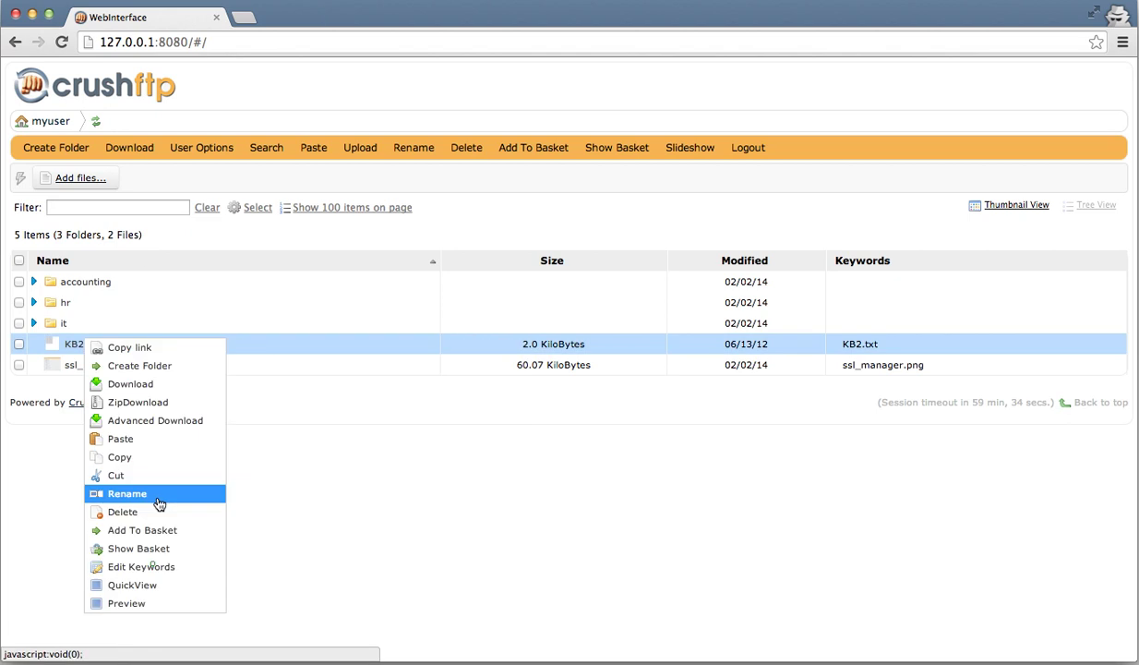
pyautogui.click(155, 567)
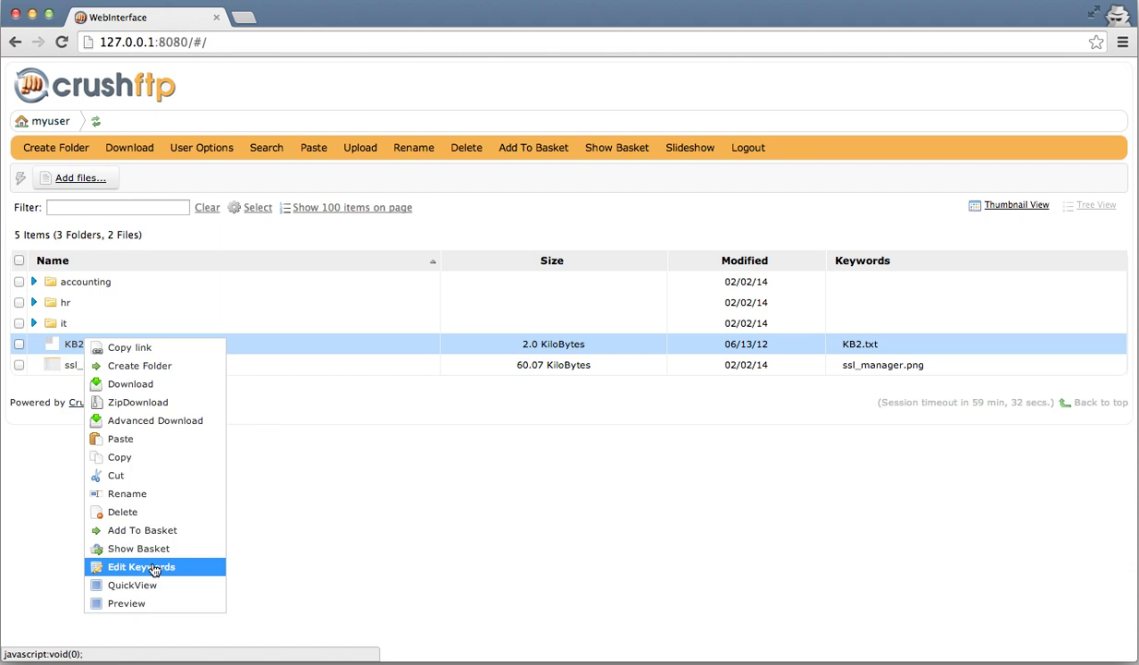
pyautogui.click(154, 567)
pyautogui.press('BackSpace')
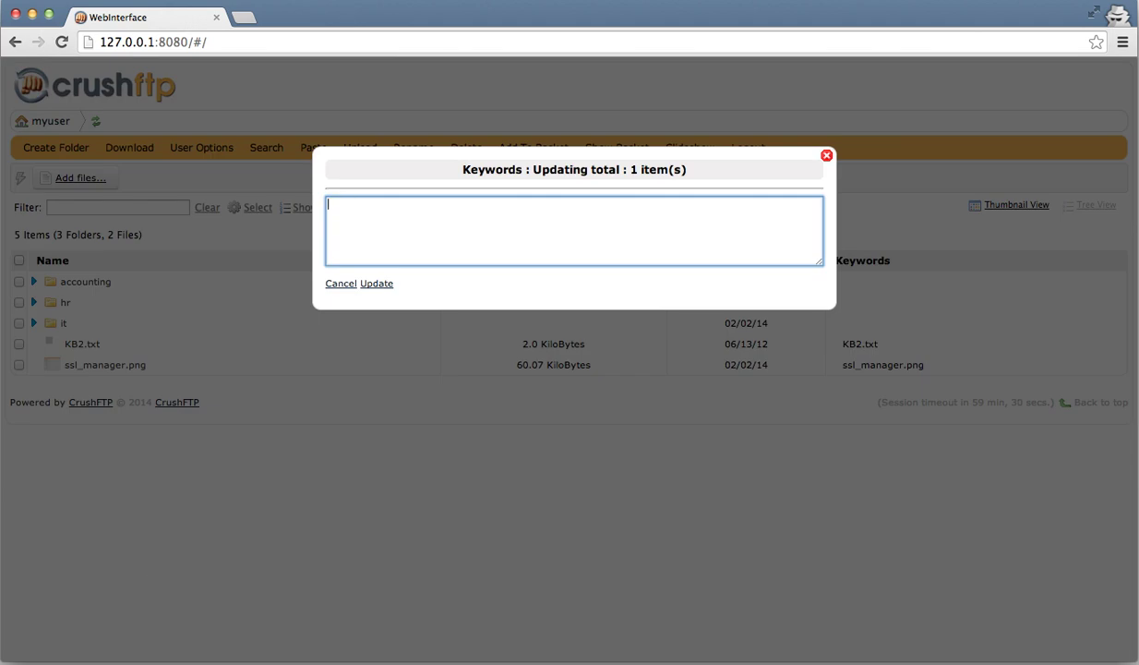
pyautogui.write('house garage')
pyautogui.press('Return')
pyautogui.click(376, 283)
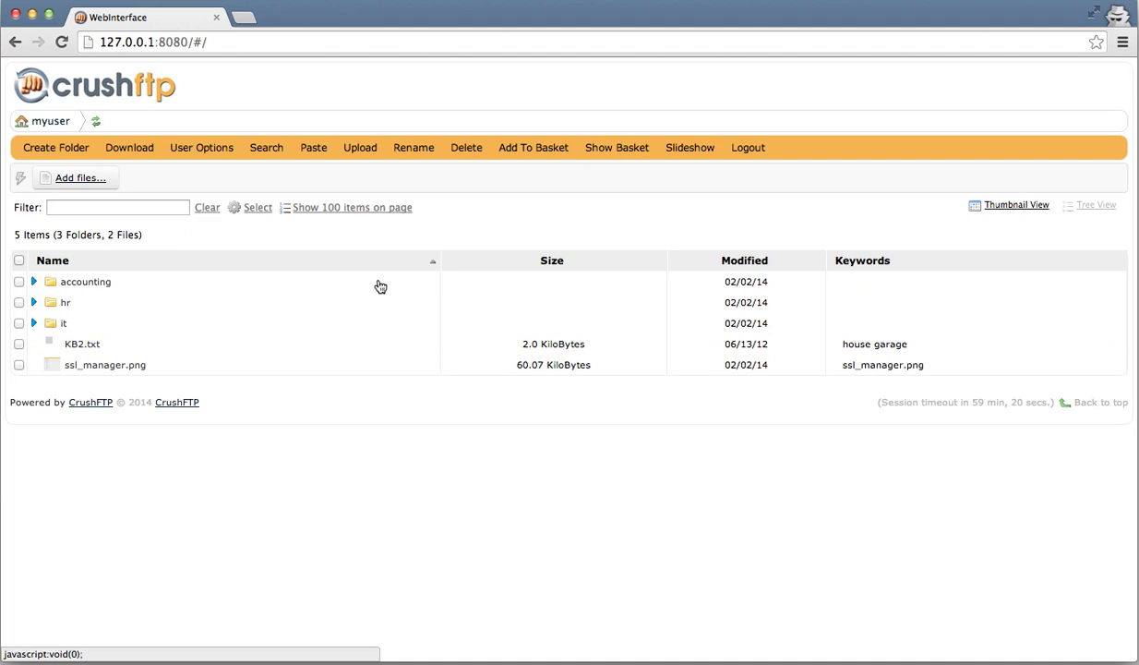
# - Search for files with the keyword "house", preview KB2.txt in the results, and return to the home folder
pyautogui.click(265, 154)
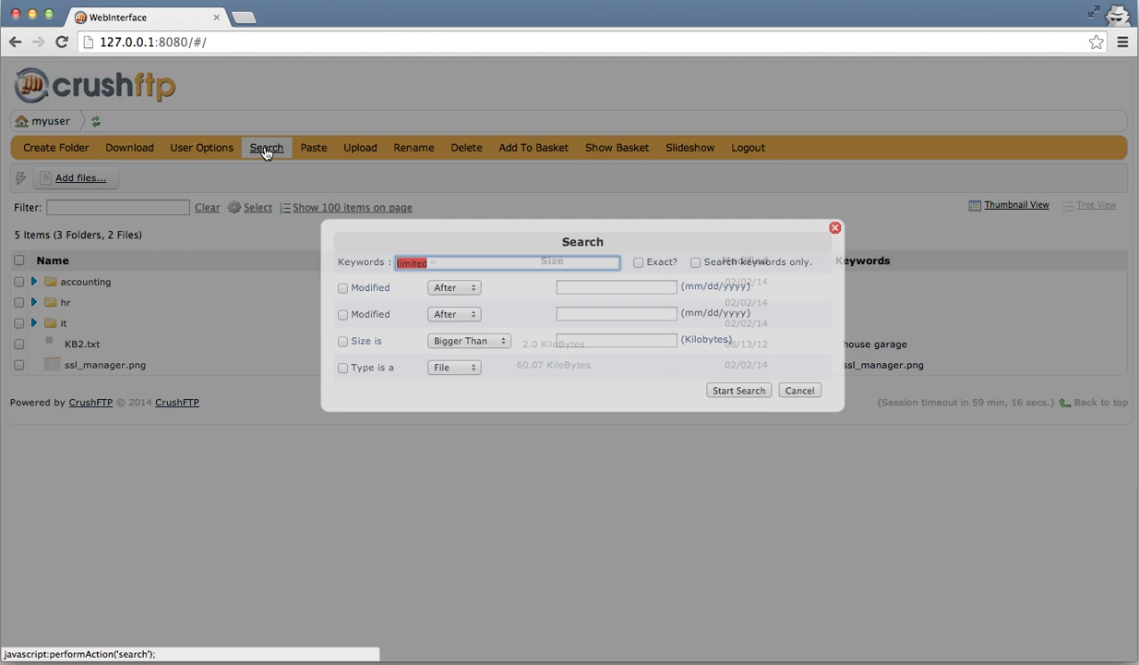
pyautogui.write('house')
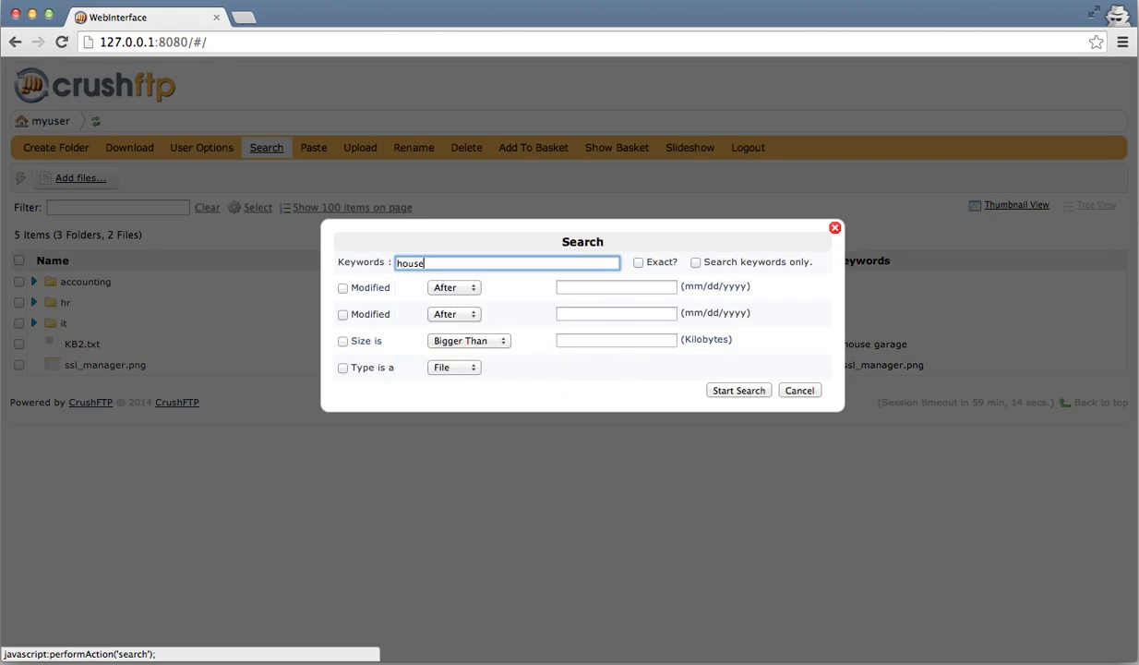
pyautogui.press('Return')
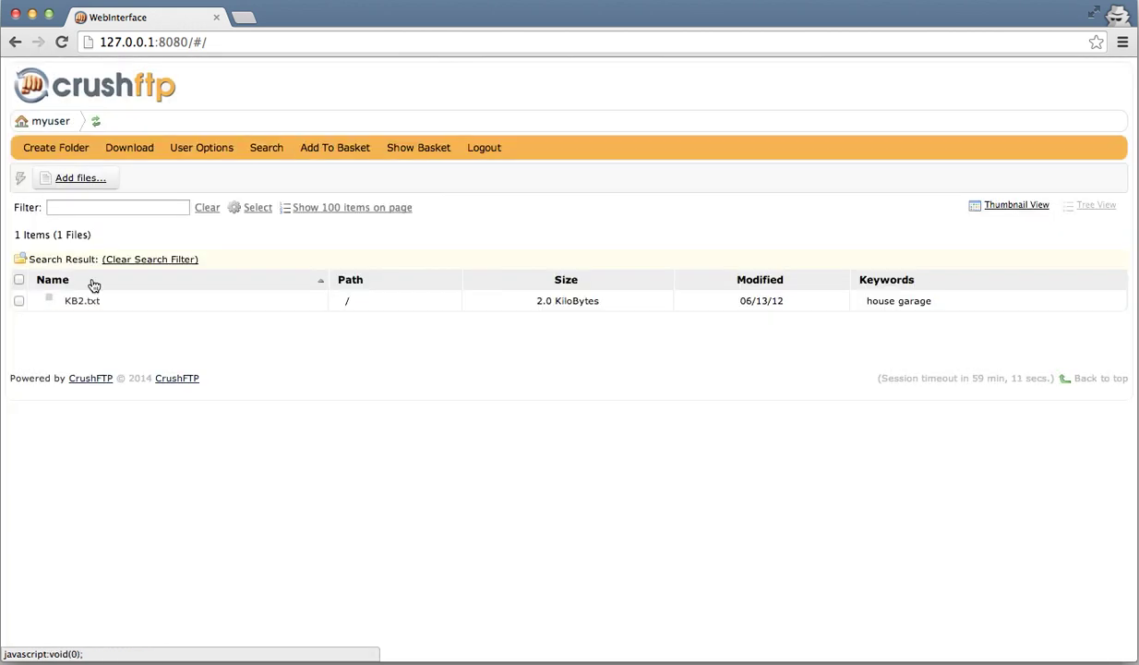
pyautogui.moveTo(94, 303)
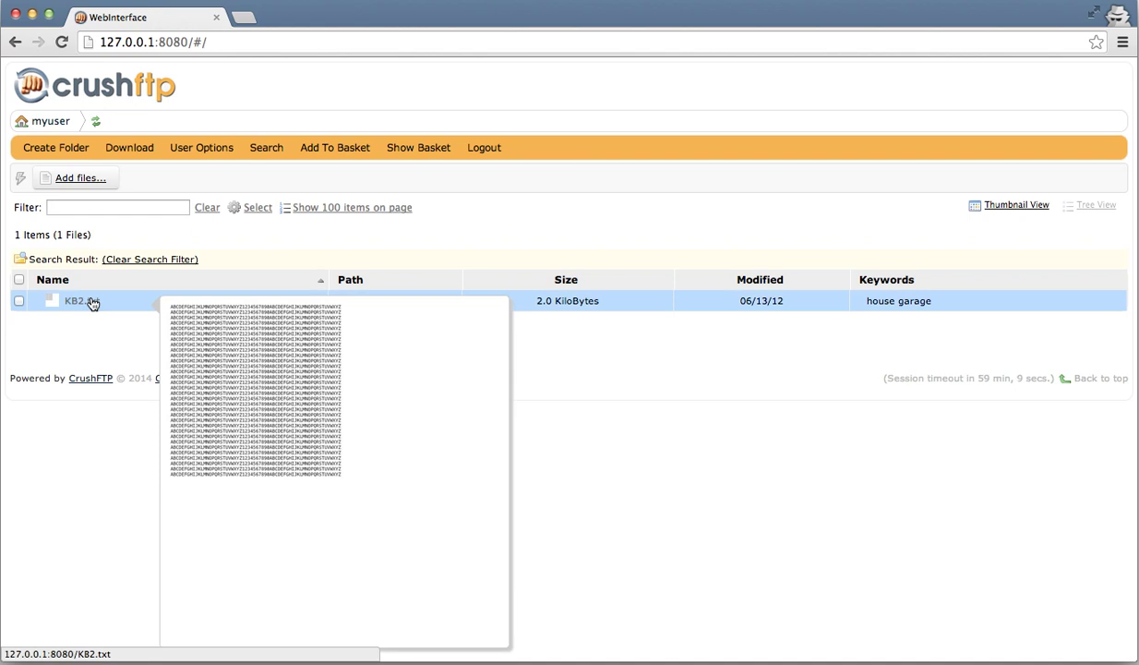
pyautogui.click(51, 121)
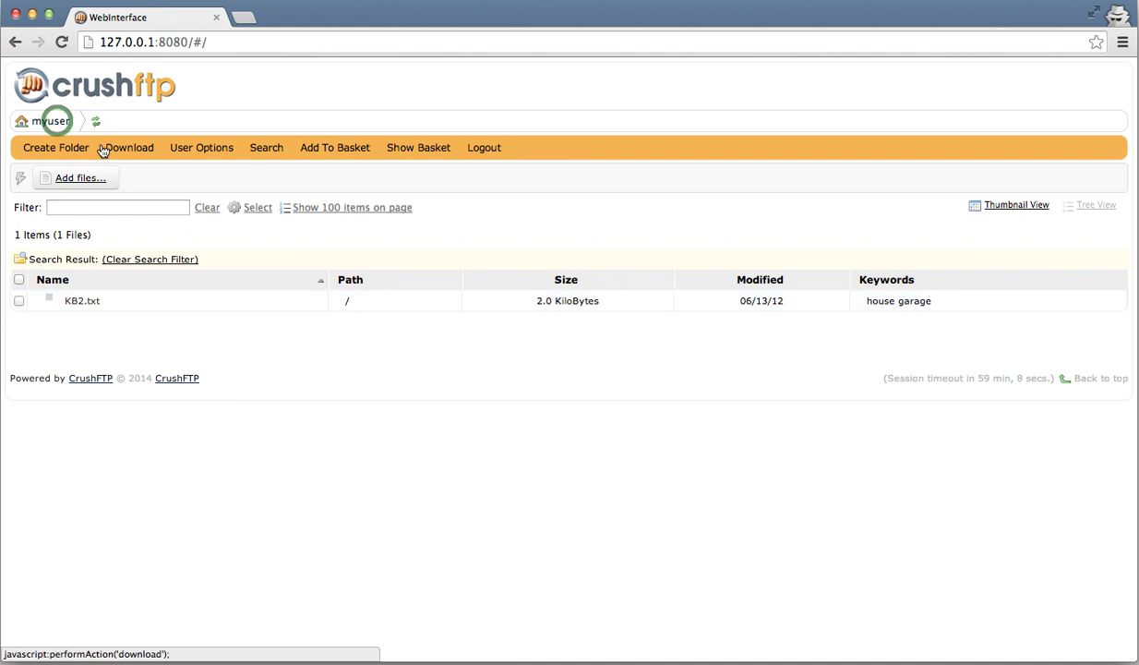
pyautogui.click(57, 124)
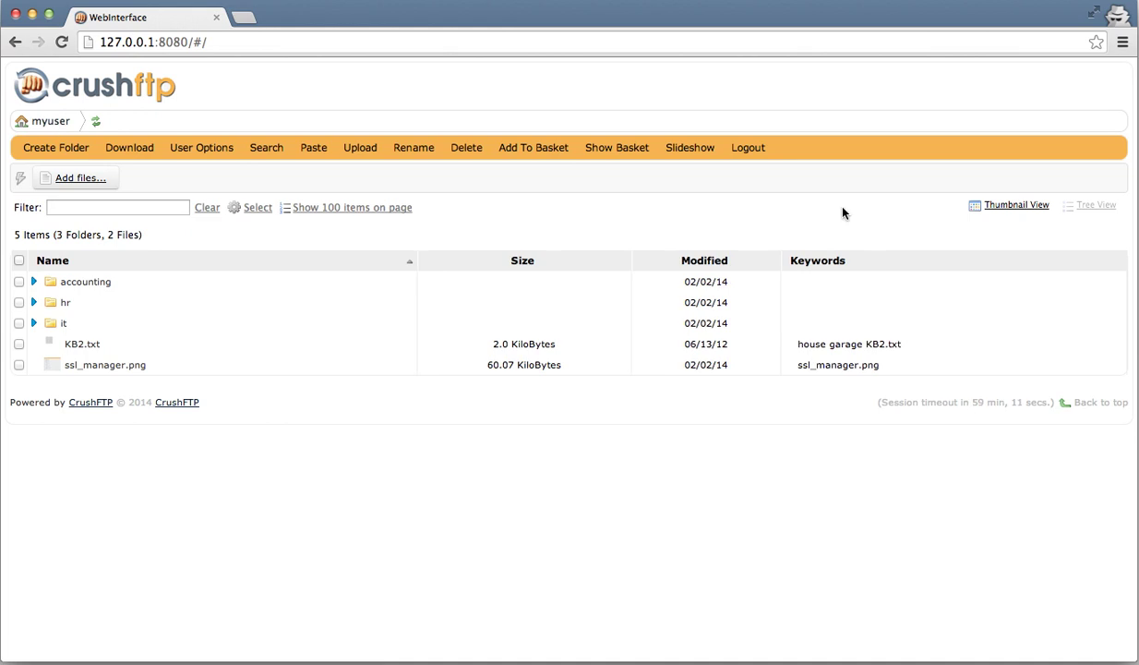
# - Show the home folder as thumbnails and preview ssl_manager.png and KB2.txt
pyautogui.click(1020, 207)
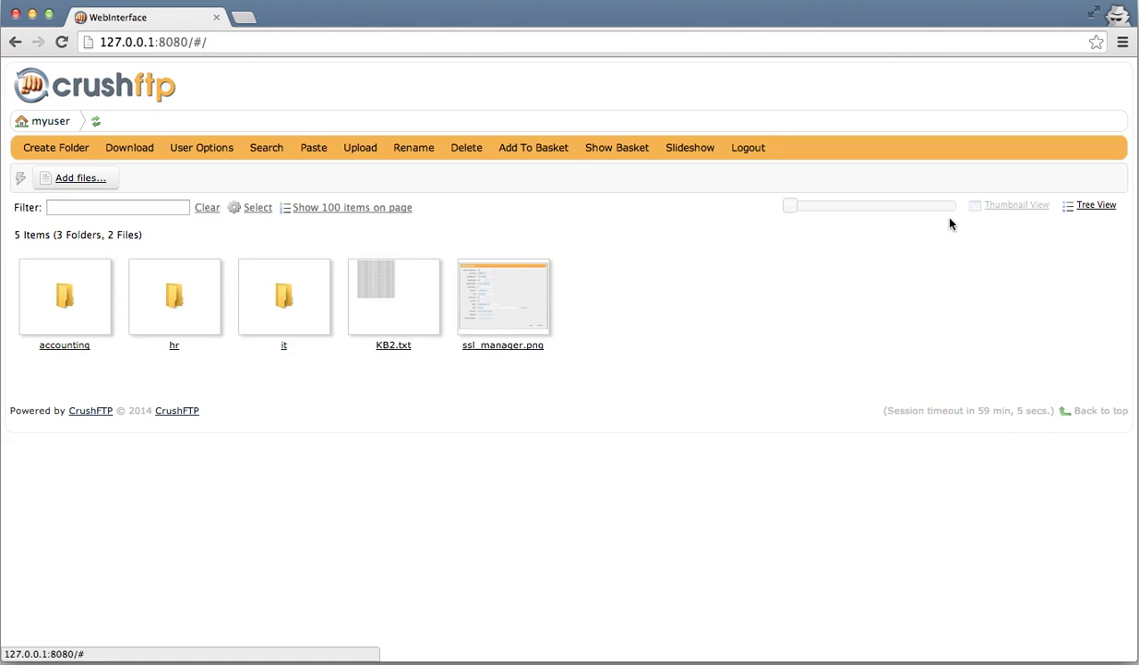
pyautogui.moveTo(508, 289)
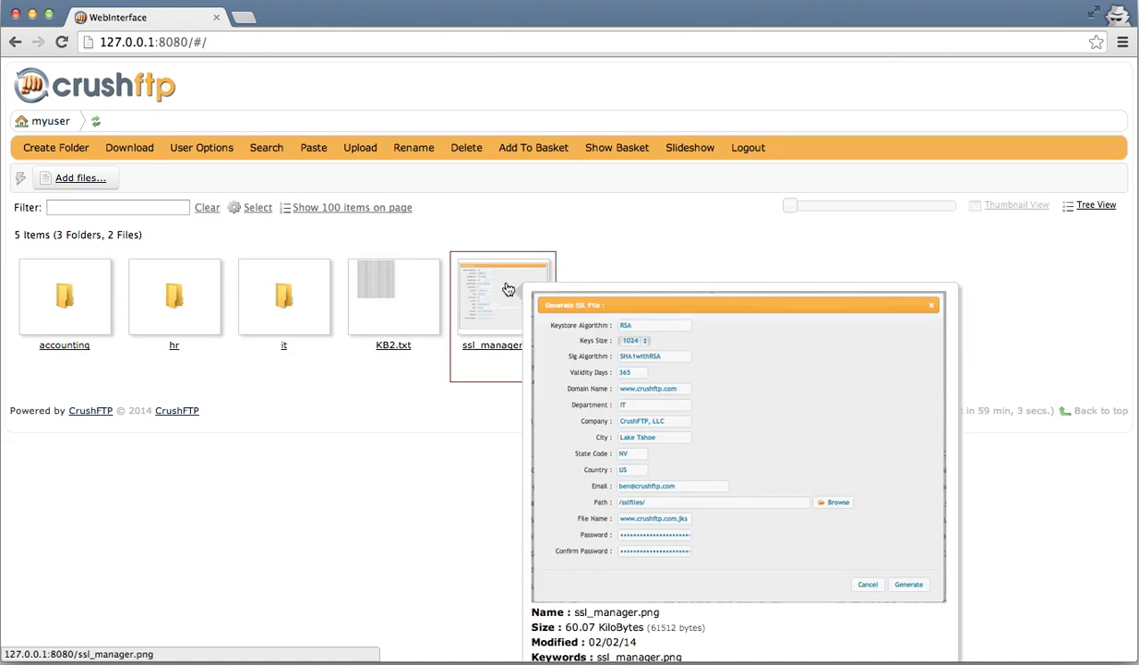
pyautogui.moveTo(414, 277)
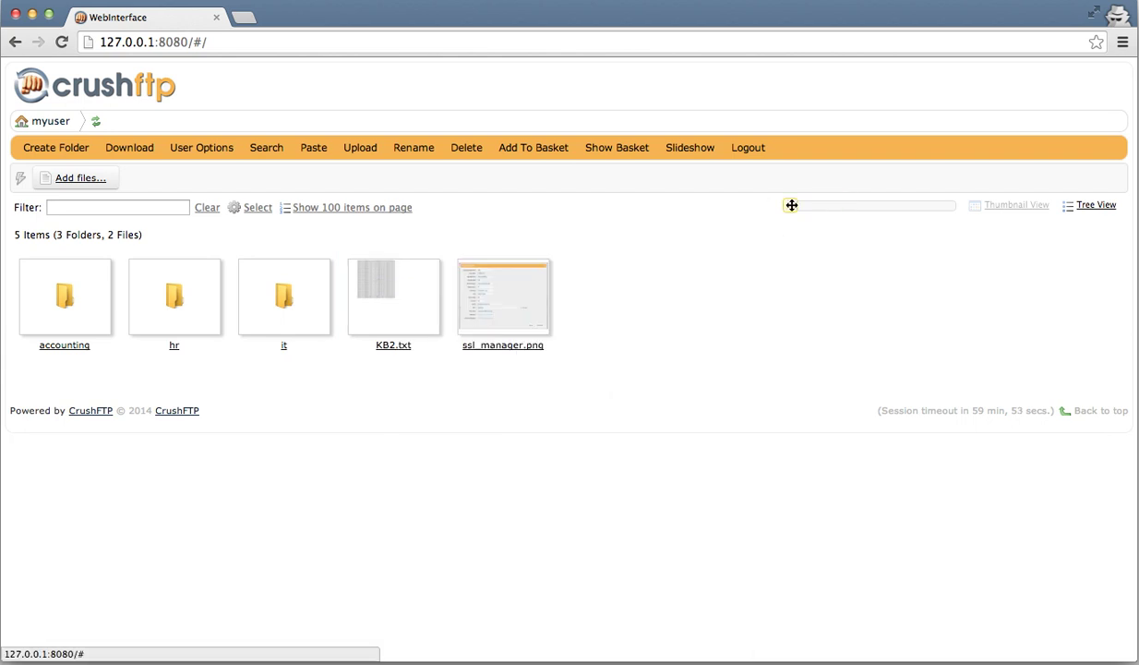
# - Enlarge the home folder's thumbnails to look them over, and shrink them back to the smallest size
pyautogui.moveTo(791, 205); pyautogui.dragTo(846, 206)
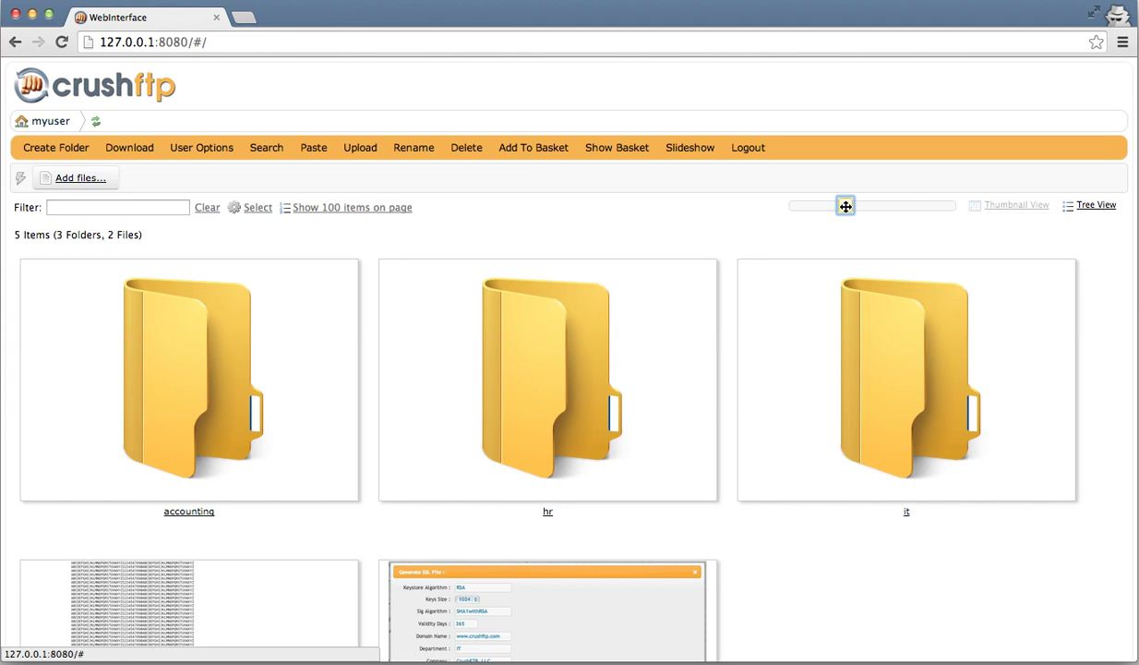
pyautogui.scroll(-3, 786, 332)
pyautogui.scroll(3, 787, 332)
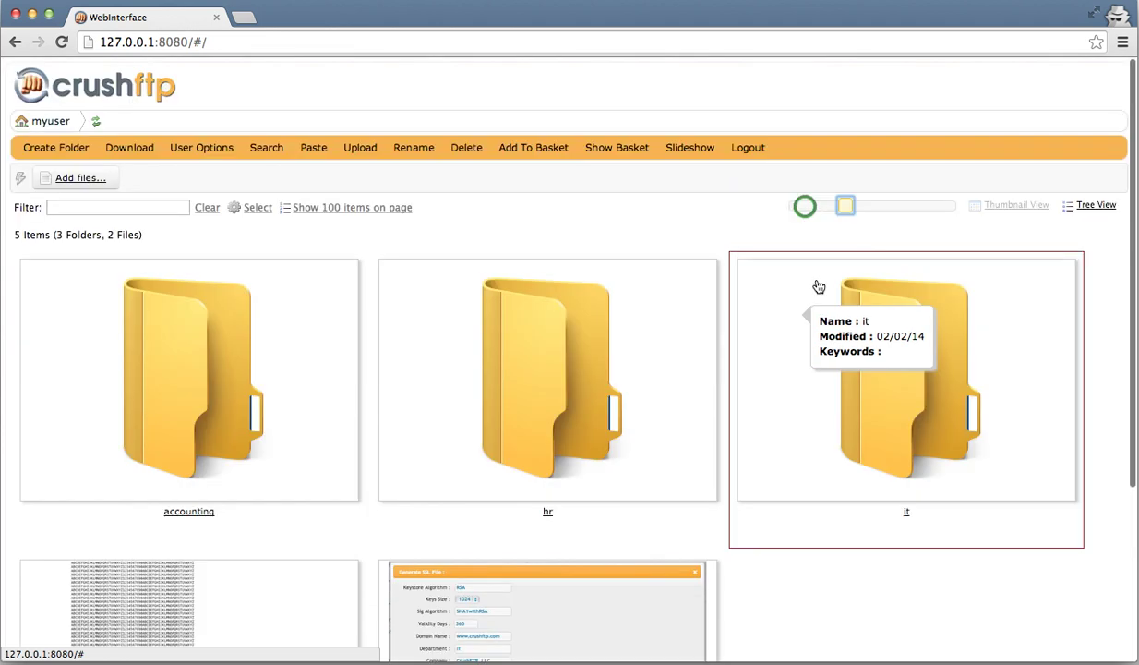
pyautogui.moveTo(850, 207); pyautogui.dragTo(791, 205)
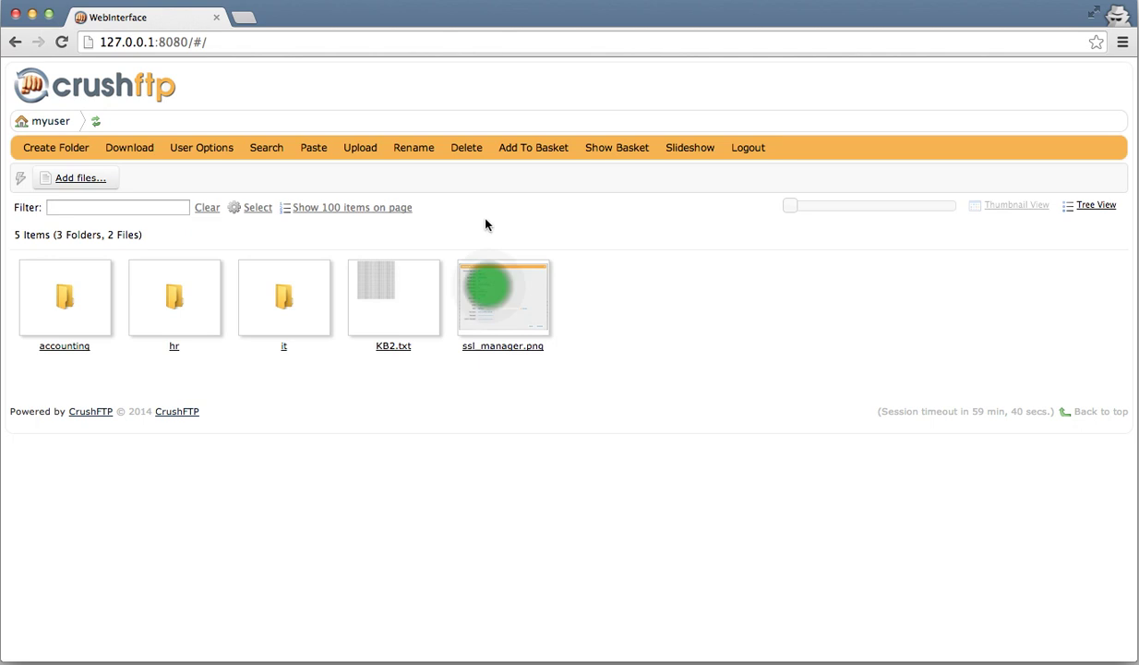
# - Add ssl_manager.png from the home folder to the basket and close the basket window
pyautogui.rightClick(489, 289)
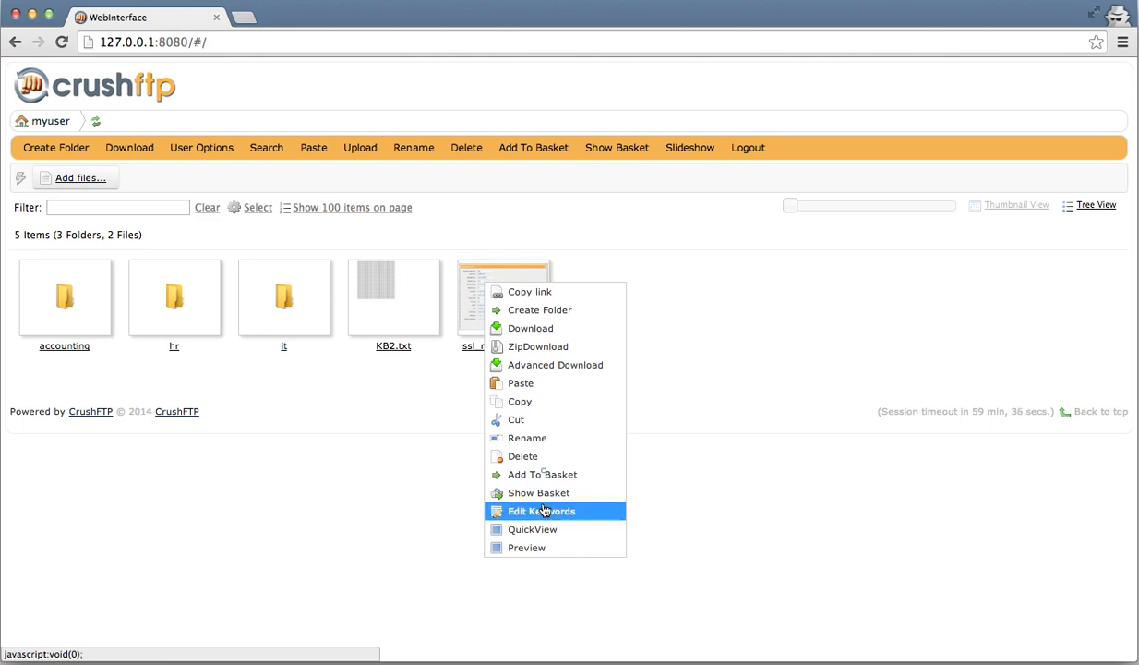
pyautogui.click(545, 475)
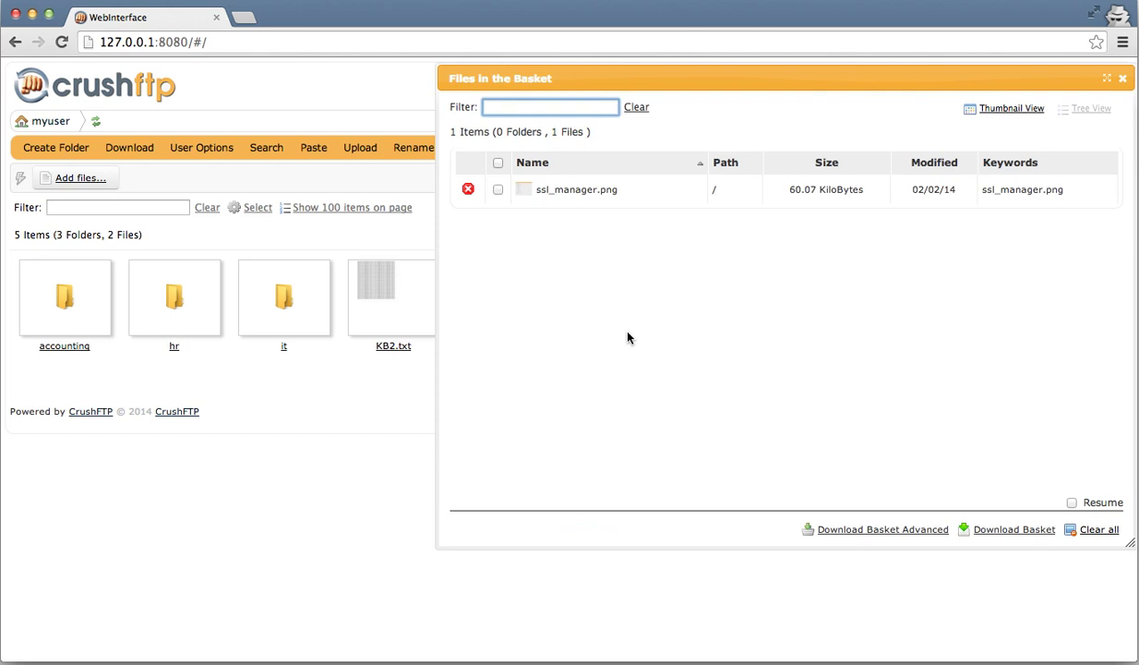
pyautogui.click(1124, 81)
# - Add limited_admin_roles.png from the accounting folder to the basket, and return to the home folder with the basket closed
pyautogui.click(66, 295)
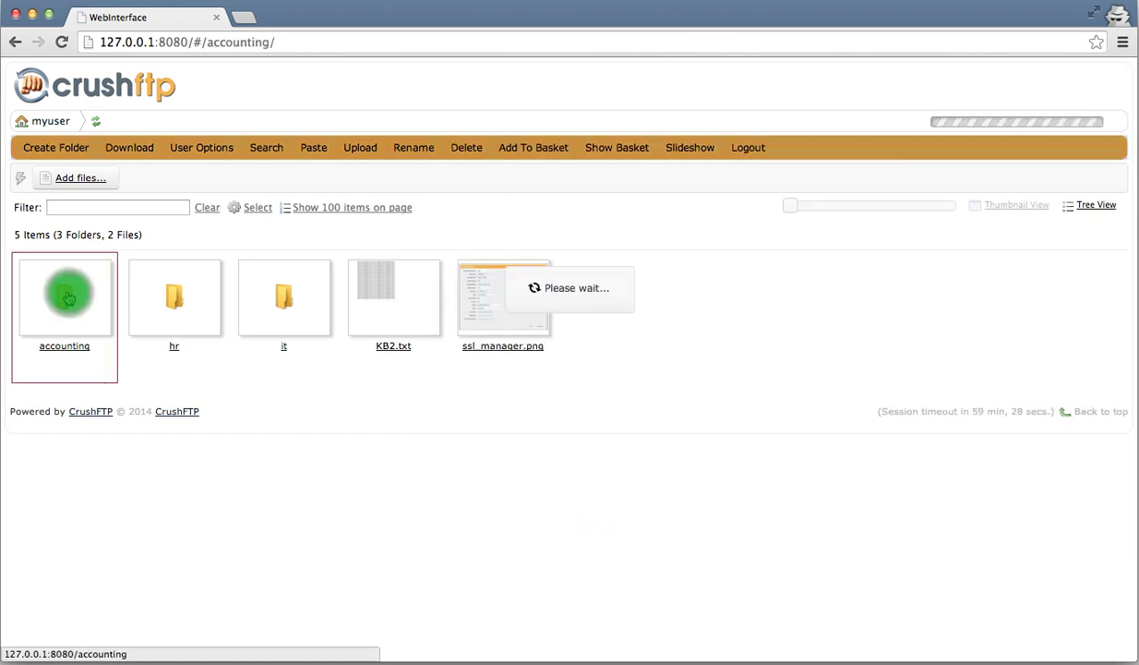
pyautogui.rightClick(70, 299)
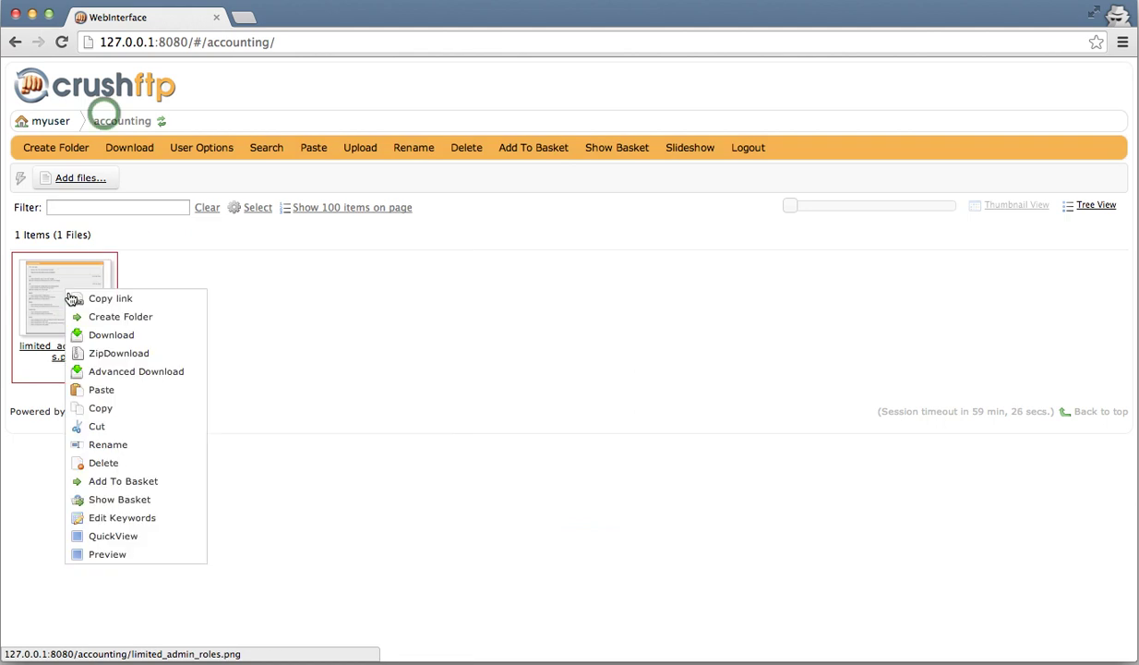
pyautogui.click(139, 481)
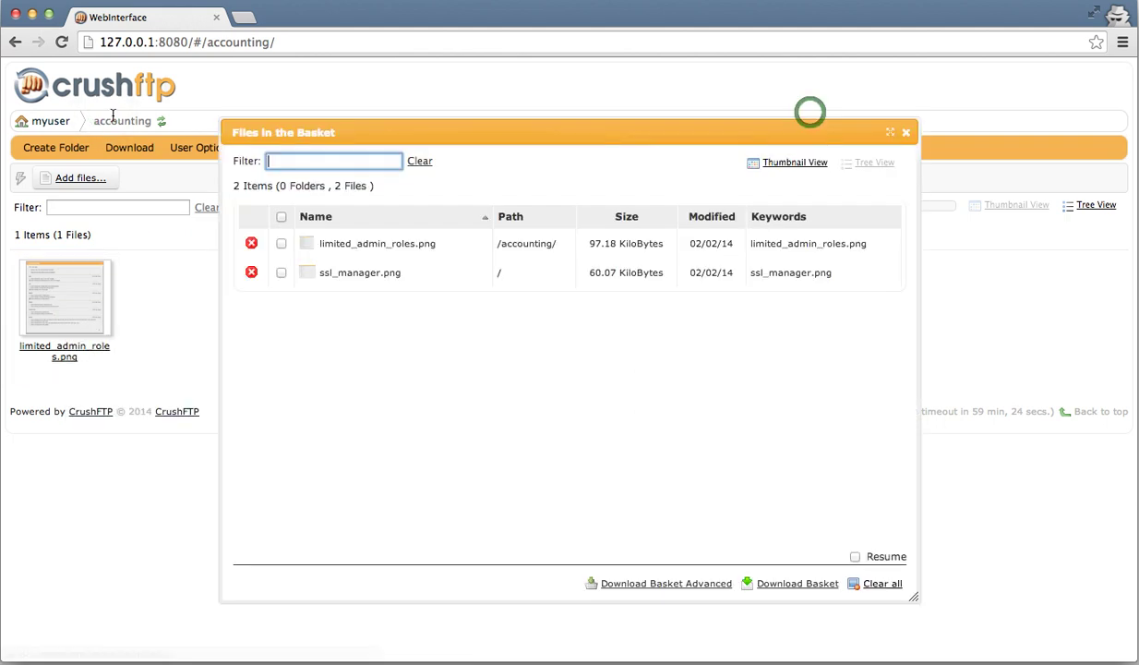
pyautogui.click(51, 122)
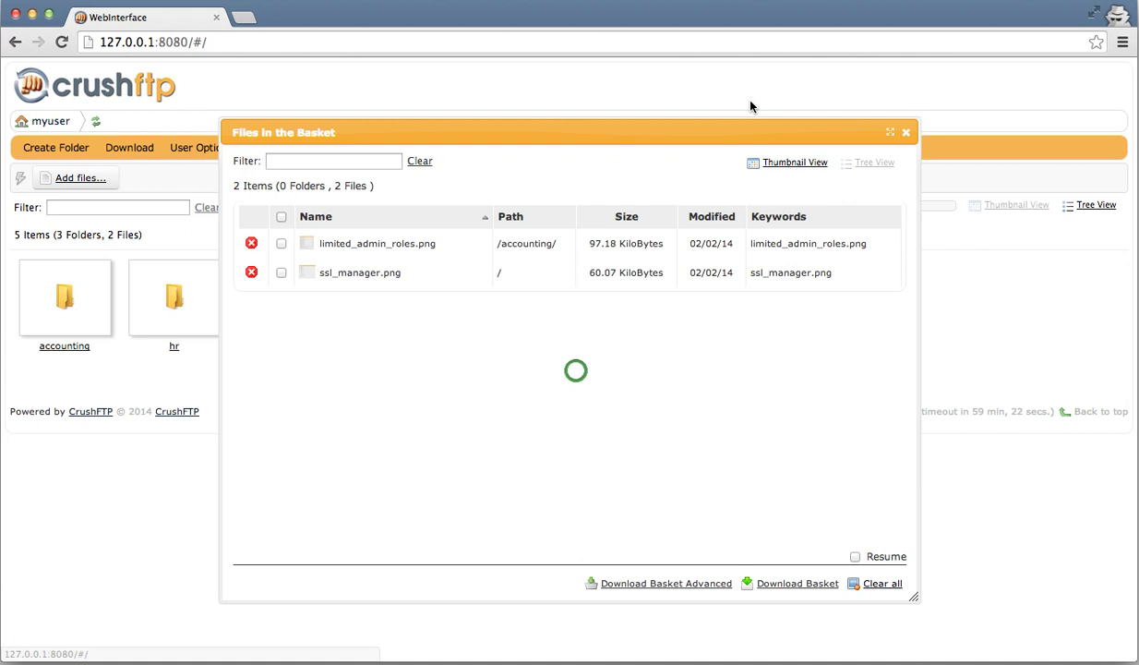
pyautogui.click(906, 132)
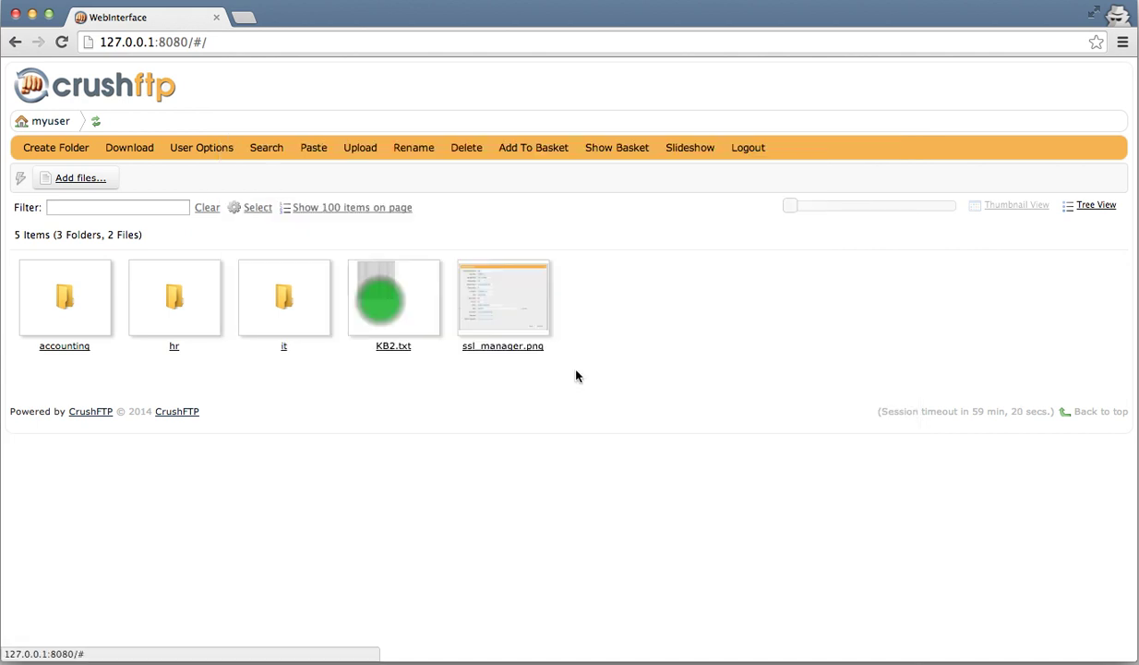
# - Add KB2.txt from the home folder to the basket and preview ssl_manager.png and KB2.txt in the basket list
pyautogui.rightClick(381, 307)
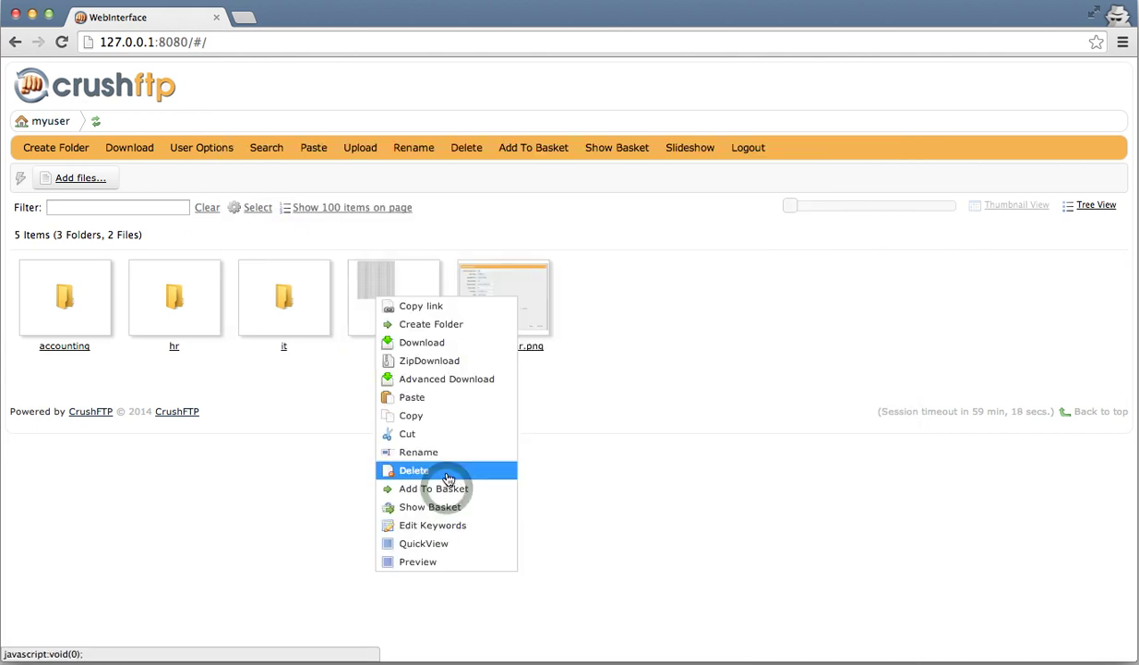
pyautogui.click(448, 487)
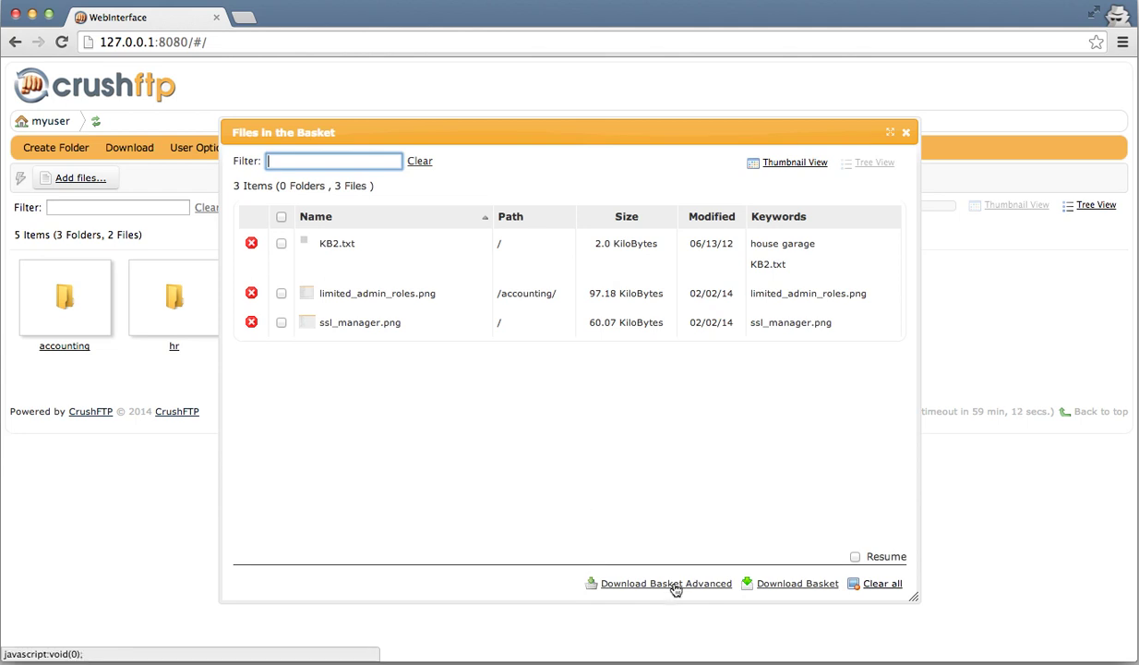
pyautogui.moveTo(369, 324)
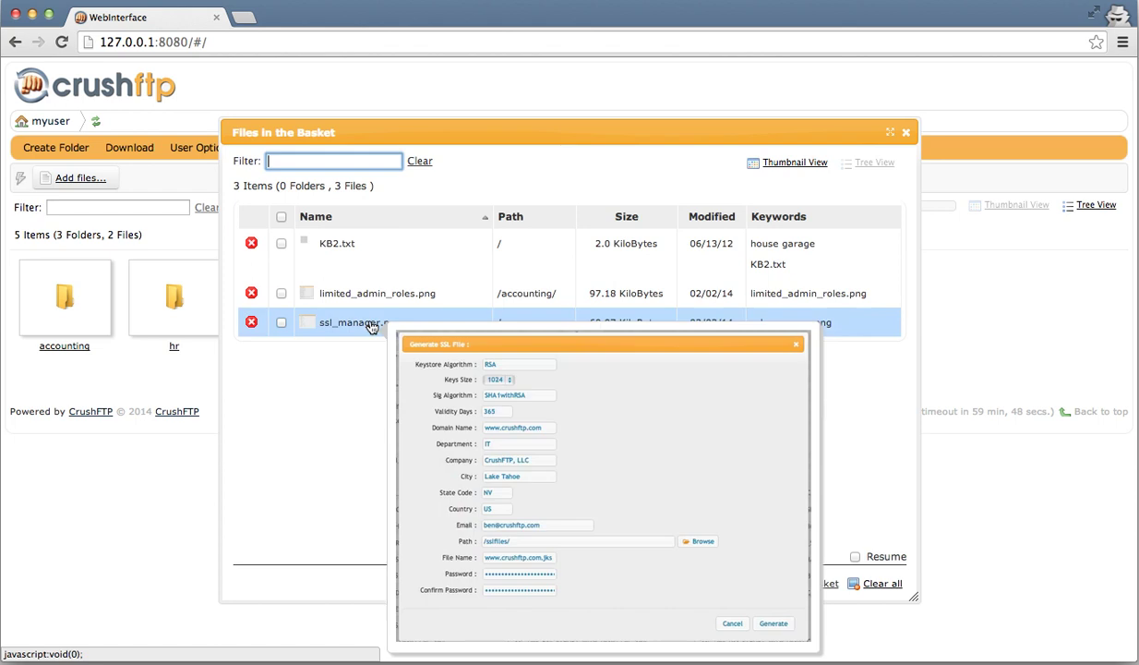
pyautogui.moveTo(336, 253)
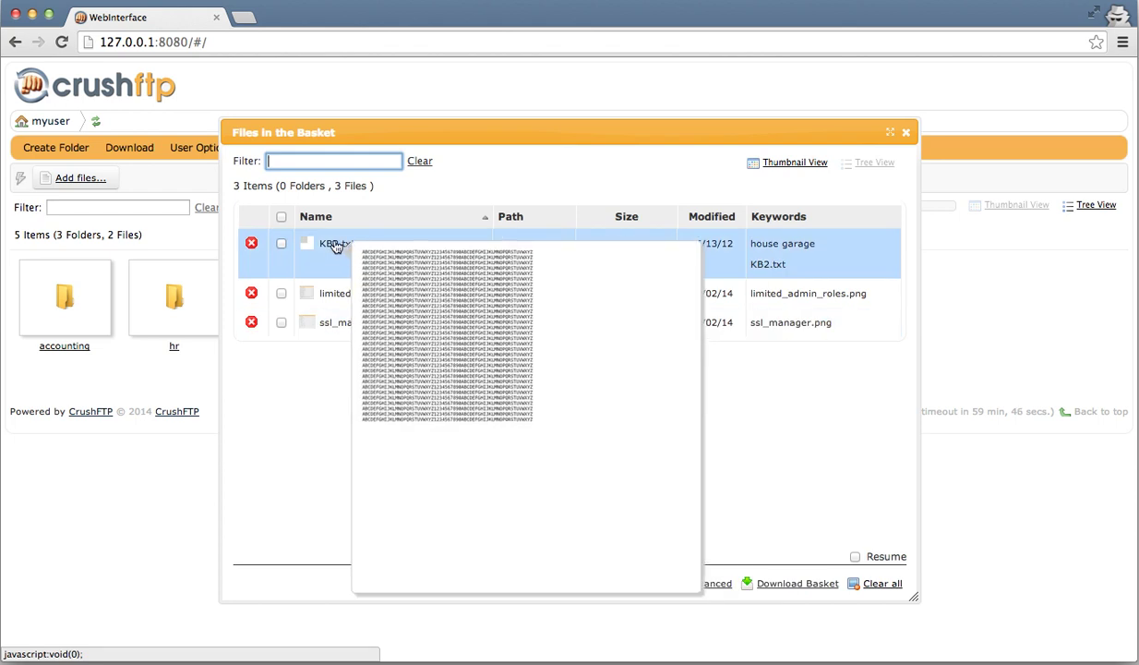
pyautogui.moveTo(341, 302)
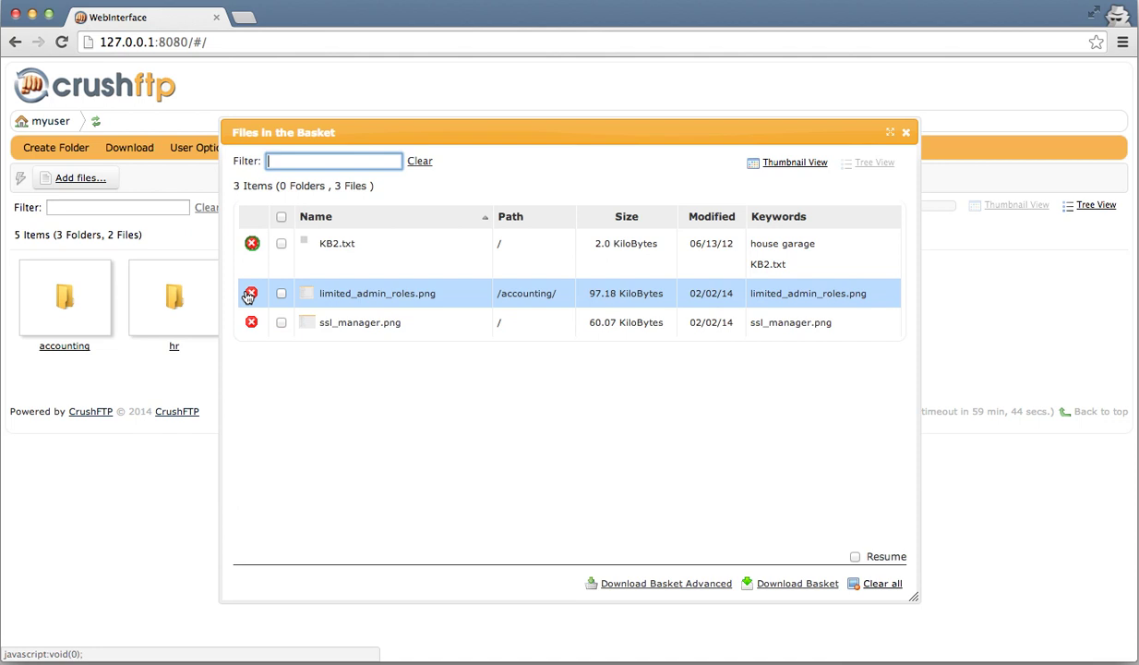
# - Remove KB2.txt from the basket, download the remaining basket files, and close the basket window
pyautogui.click(251, 244)
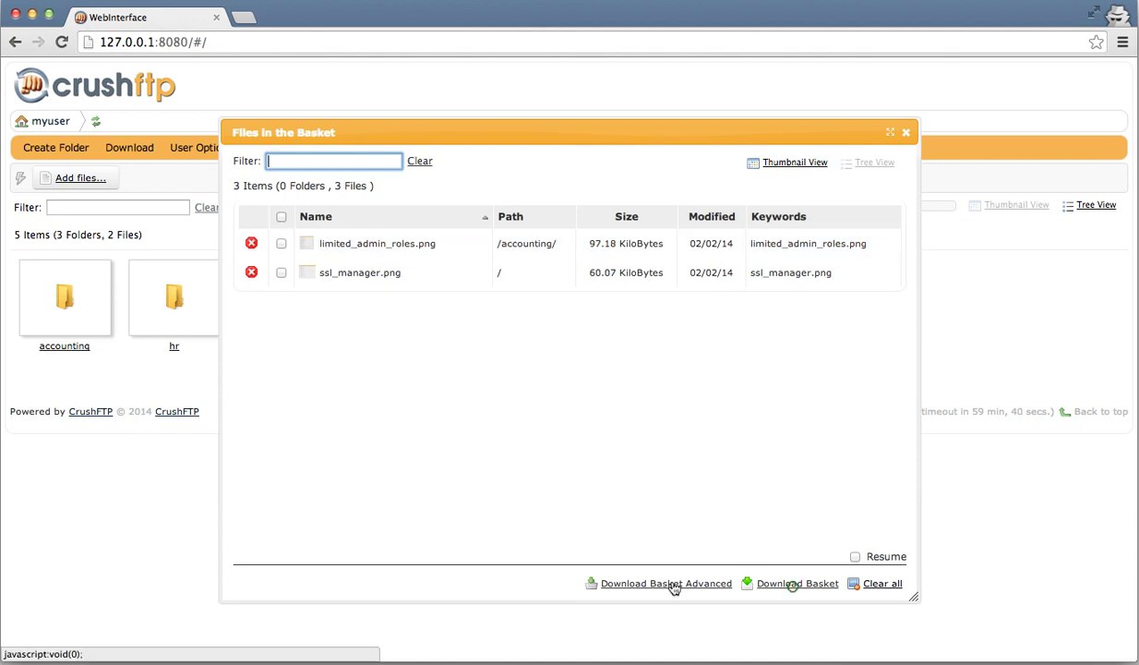
pyautogui.click(794, 583)
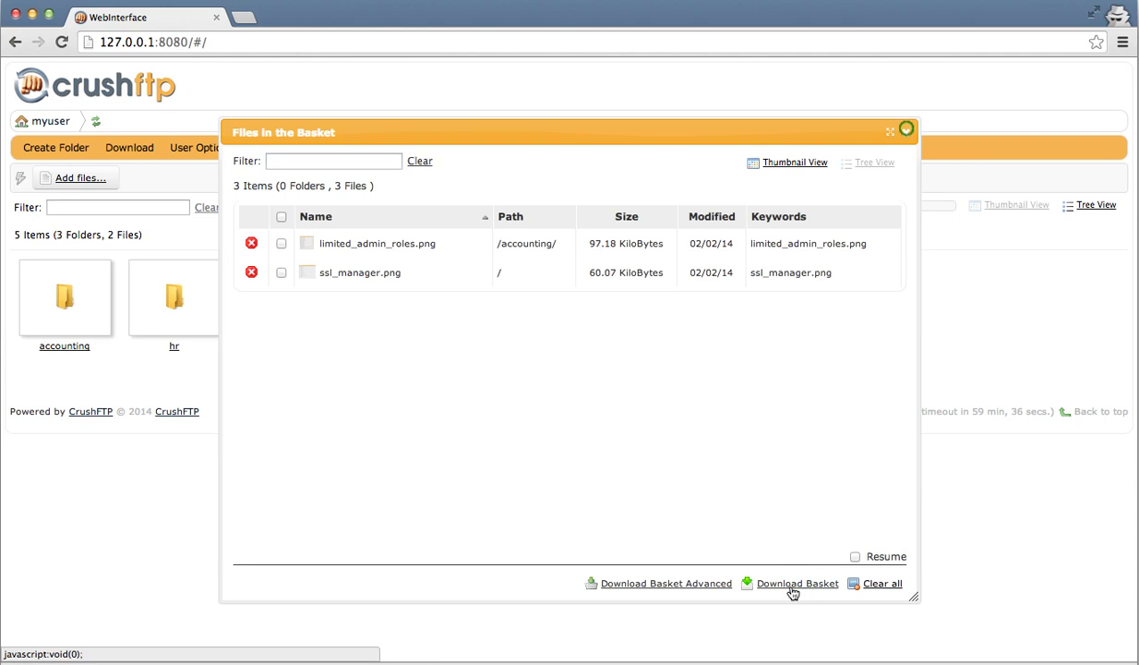
pyautogui.click(908, 131)
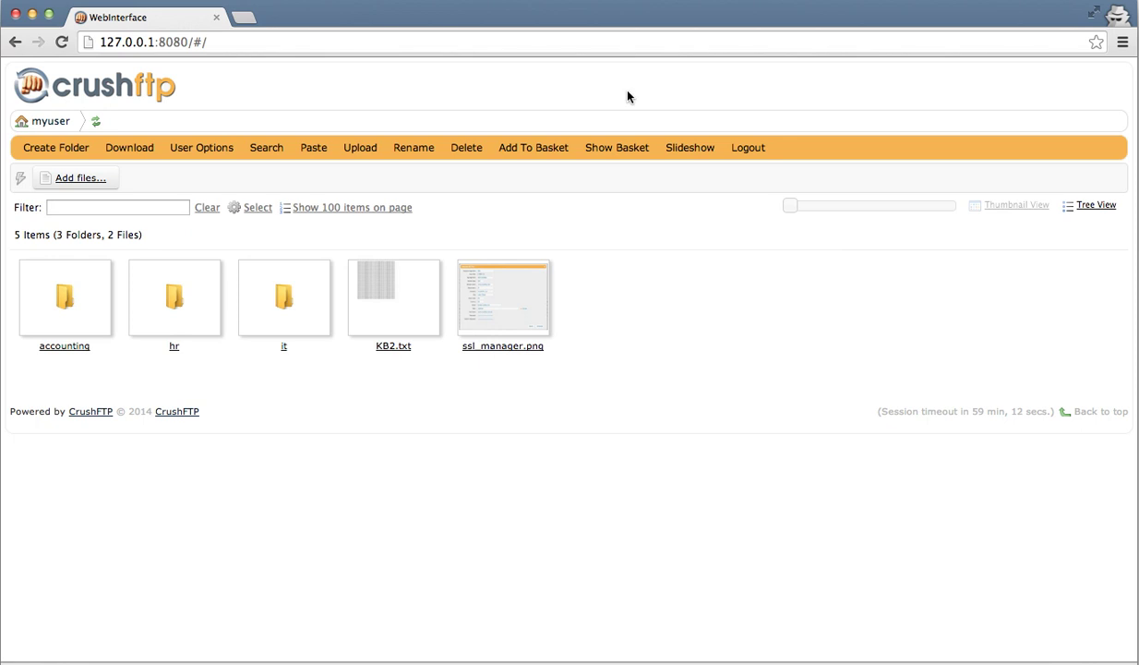
# - Log out of the web interface
pyautogui.click(752, 149)
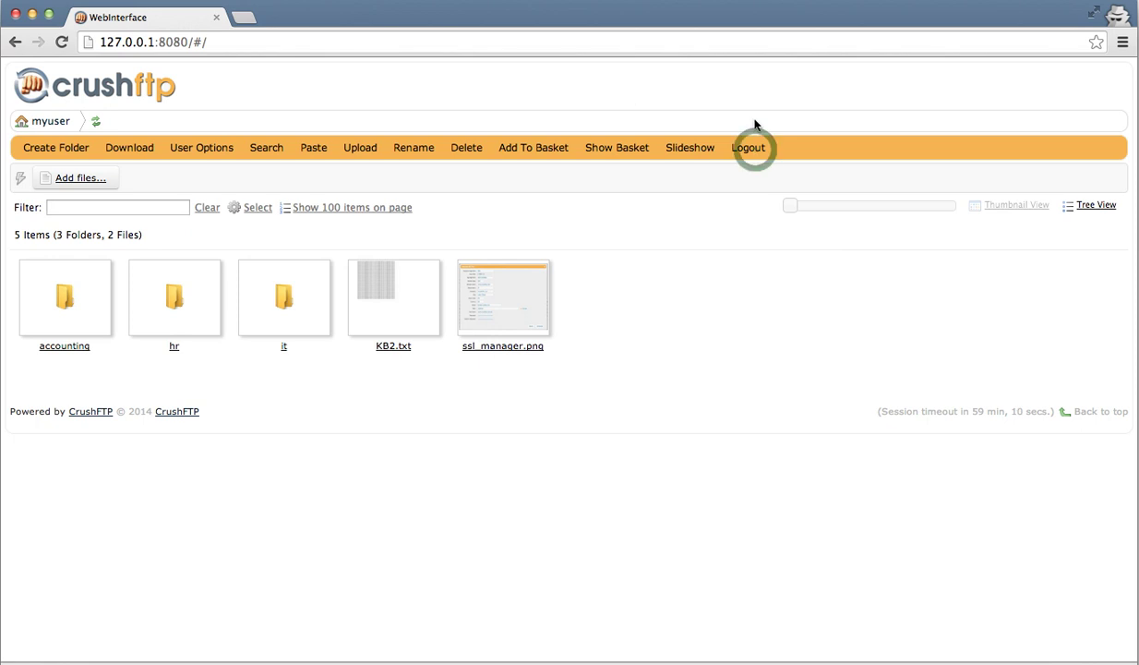